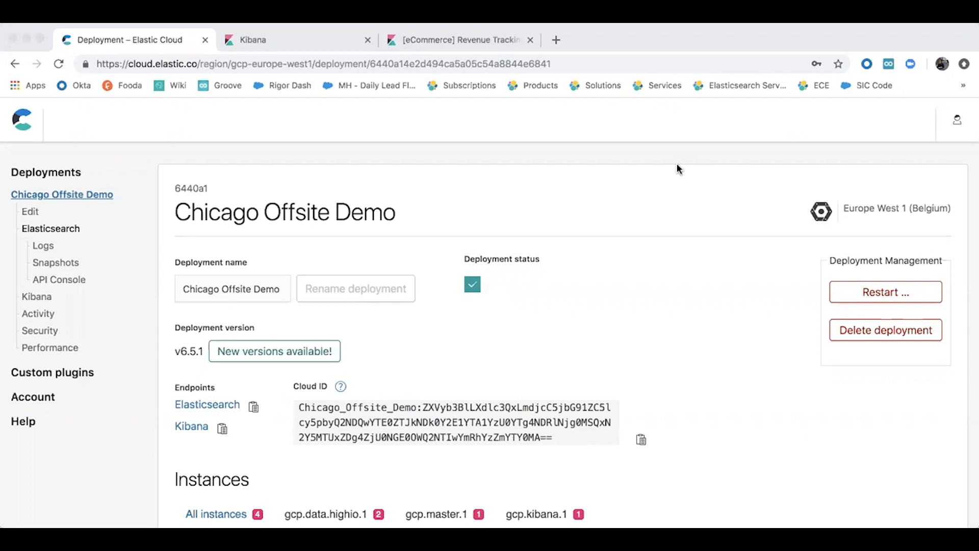
# Launch Kibana from the Chicago Offsite Demo deployment and open the [eCommerce] Revenue Dashboard
pyautogui.click(677, 164)
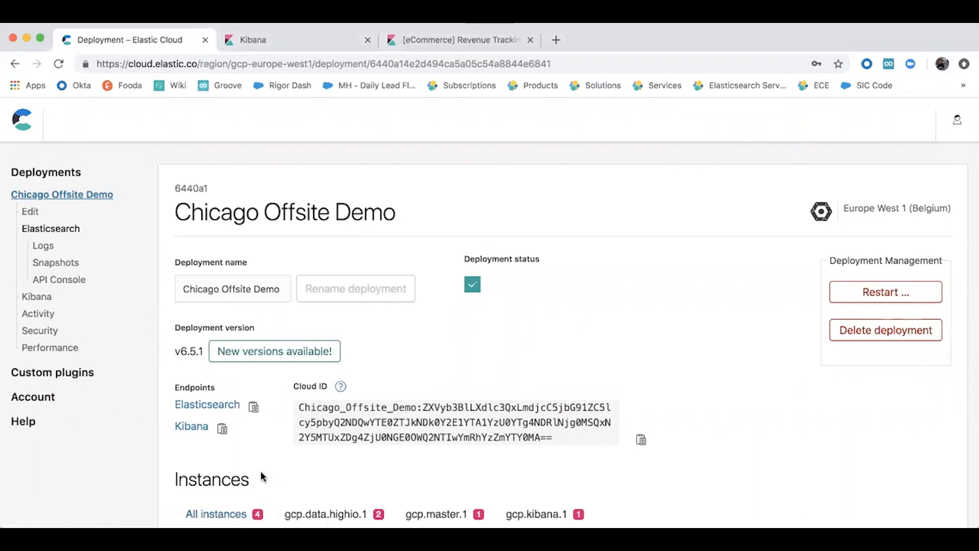
pyautogui.click(191, 428)
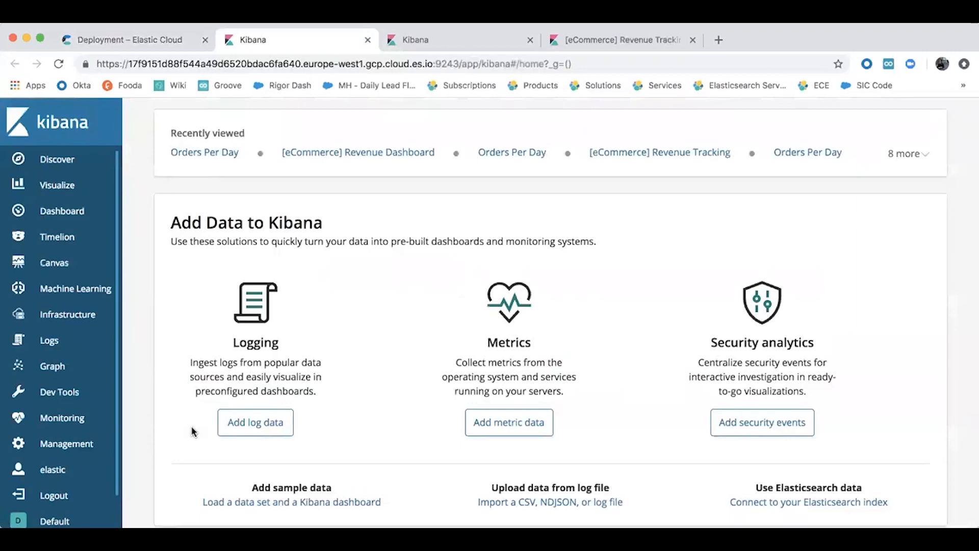
pyautogui.click(78, 219)
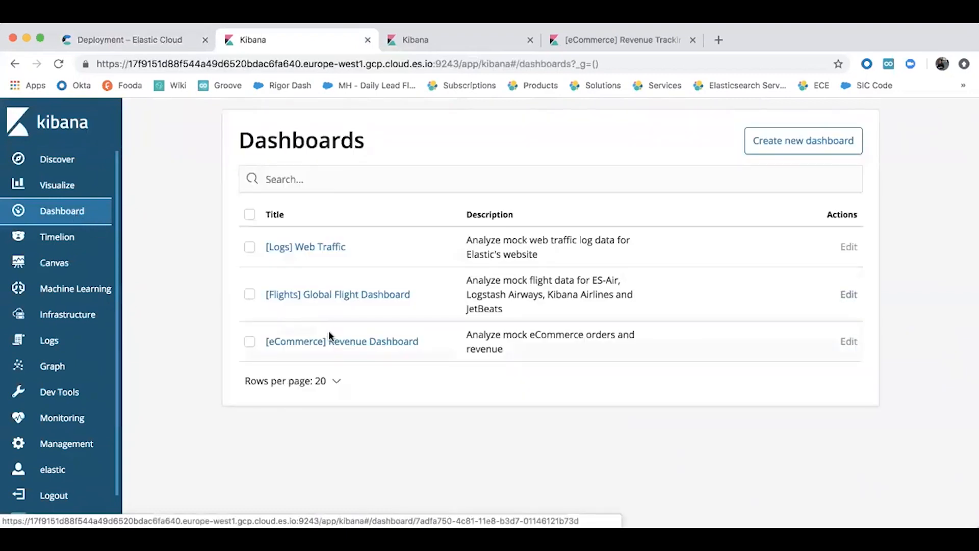
pyautogui.click(349, 349)
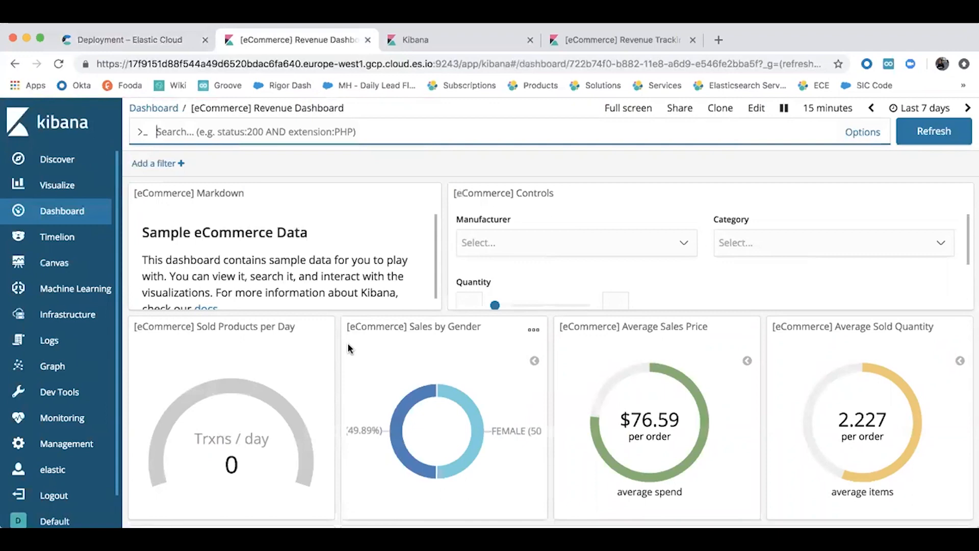
# Examine the dashboard's sales gauges, category and promotion charts, regional map, top-selling products and orders table
pyautogui.scroll(-2, 289, 363)
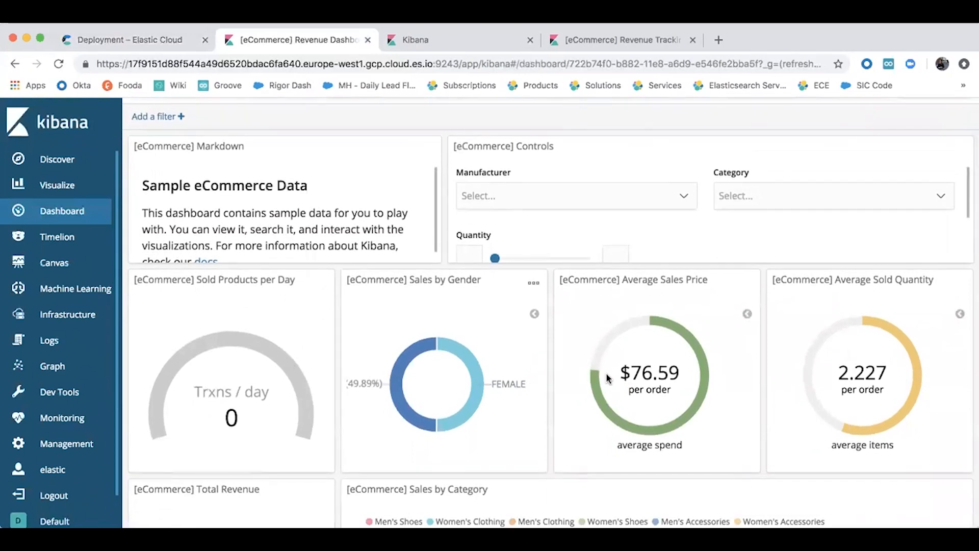
pyautogui.scroll(-5, 546, 377)
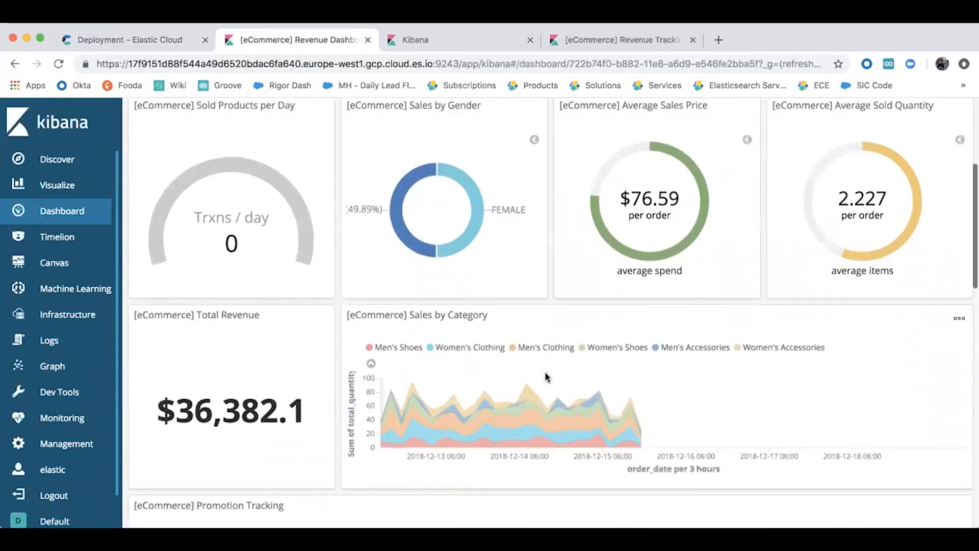
pyautogui.scroll(-4, 545, 376)
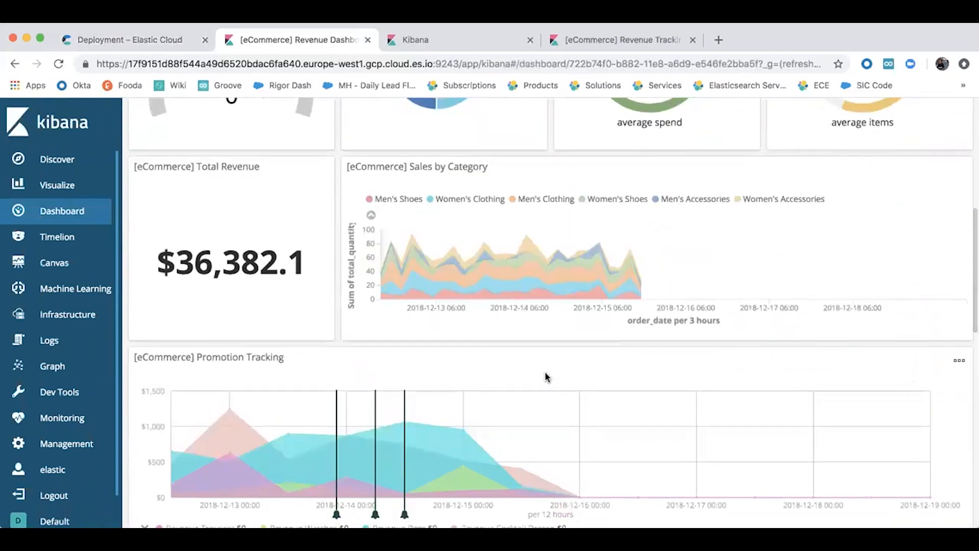
pyautogui.scroll(-6, 545, 373)
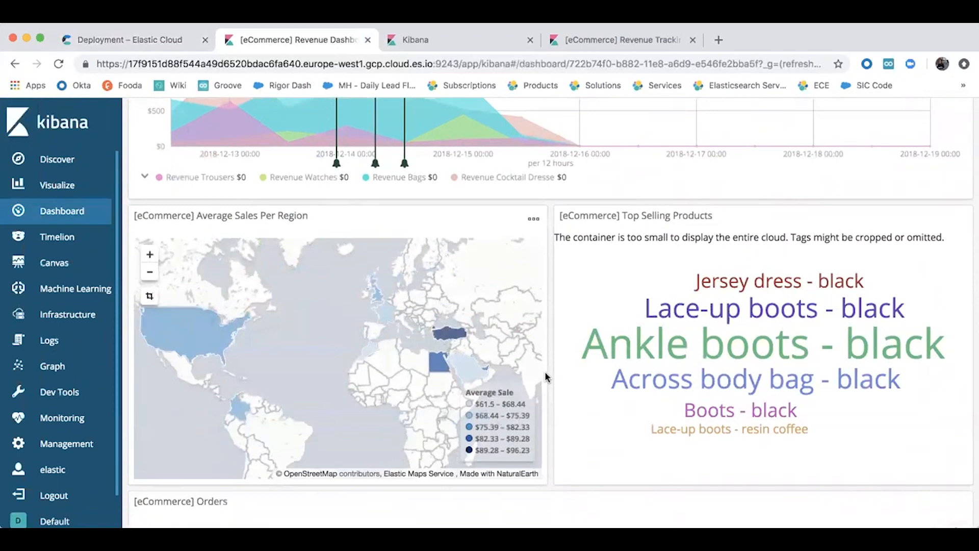
pyautogui.scroll(-1, 545, 376)
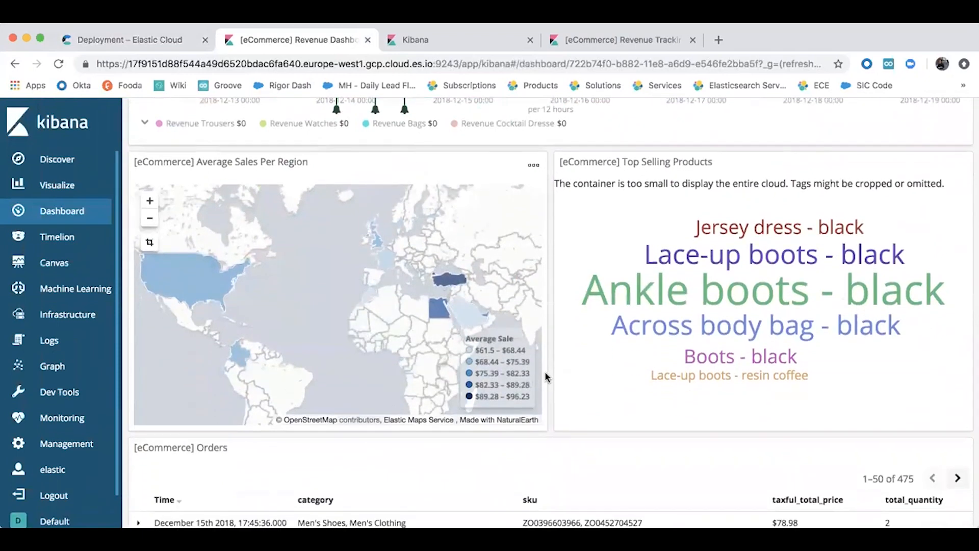
pyautogui.scroll(-6, 545, 377)
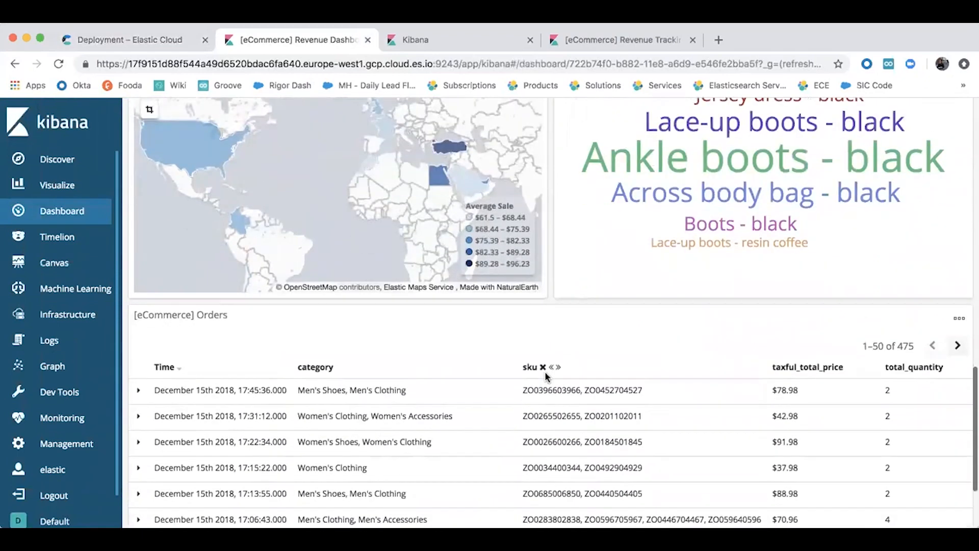
pyautogui.scroll(4, 546, 376)
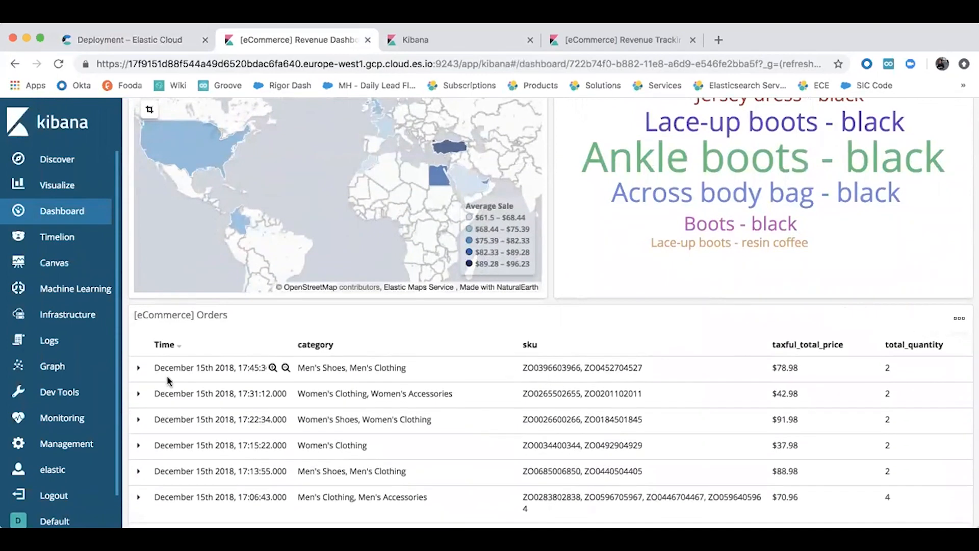
# Expand the first record in the [eCommerce] Orders table, review its document fields, and collapse it again
pyautogui.click(138, 369)
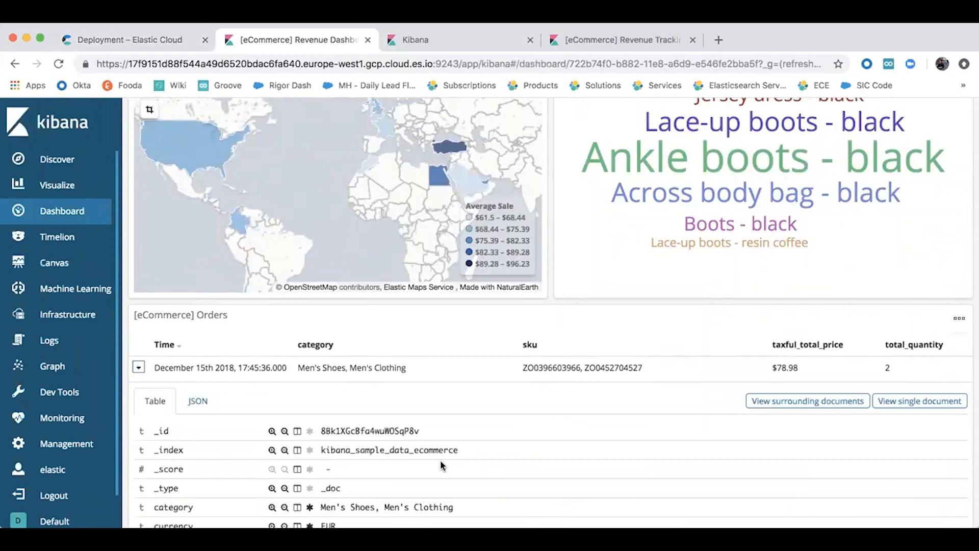
pyautogui.scroll(-5, 442, 465)
pyautogui.scroll(-8, 441, 465)
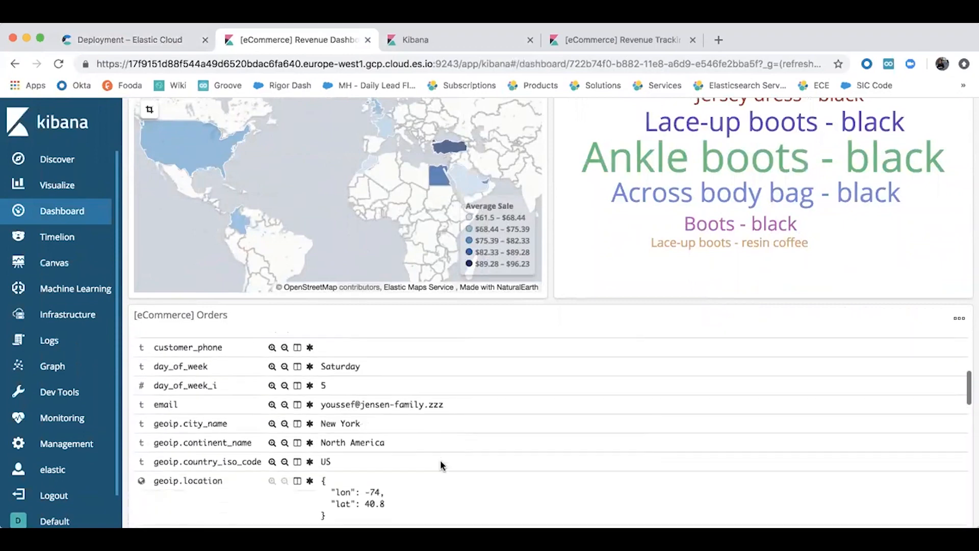
pyautogui.scroll(-5, 442, 465)
pyautogui.scroll(10, 442, 463)
pyautogui.scroll(10, 442, 463)
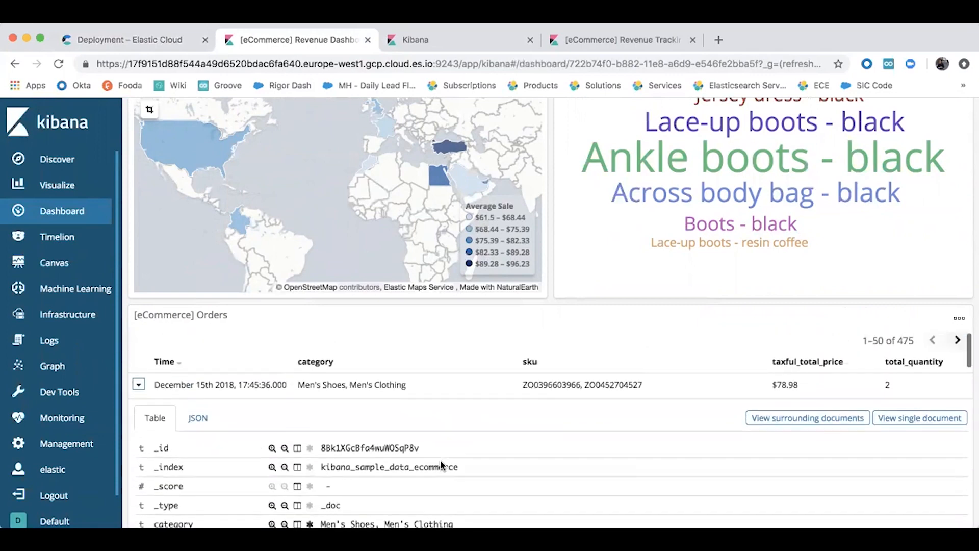
pyautogui.click(138, 385)
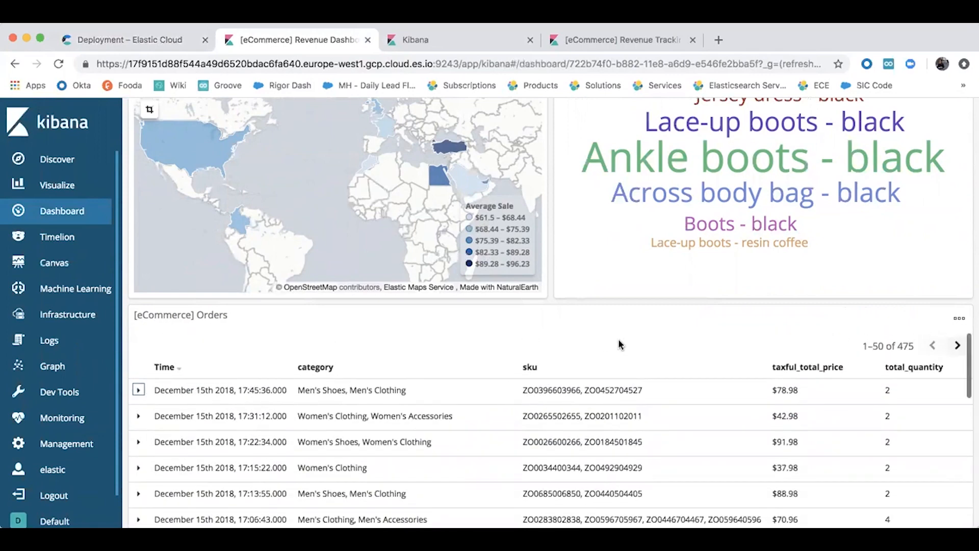
# View the refresh interval choices available for the Revenue Dashboard
pyautogui.scroll(15, 619, 345)
pyautogui.scroll(1, 620, 345)
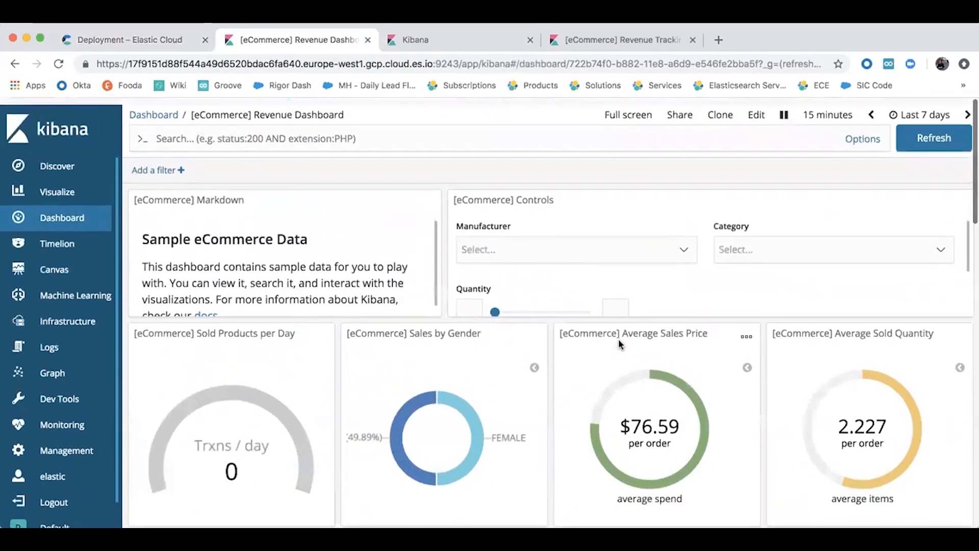
pyautogui.click(830, 109)
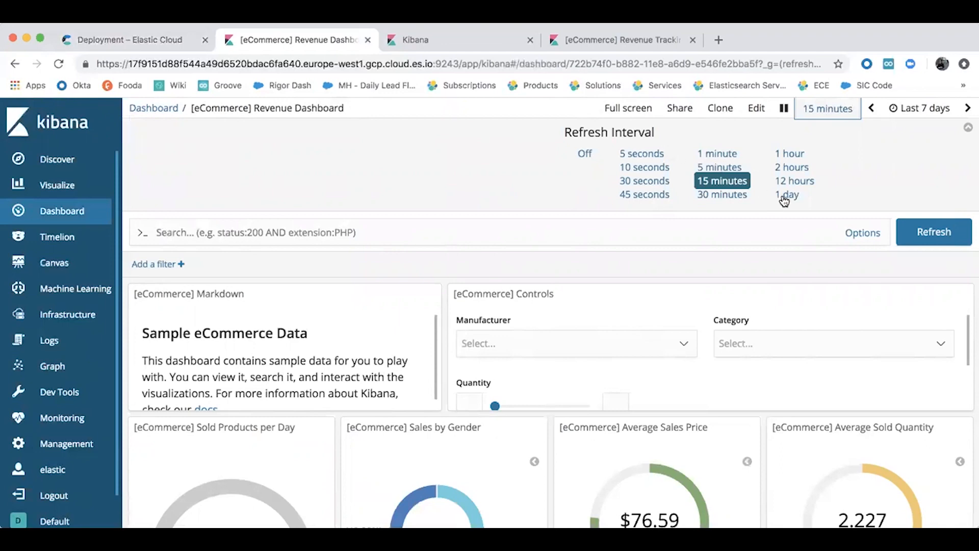
# Apply a relative time range to the dashboard, from 14 days ago to 4 days ago
pyautogui.click(898, 110)
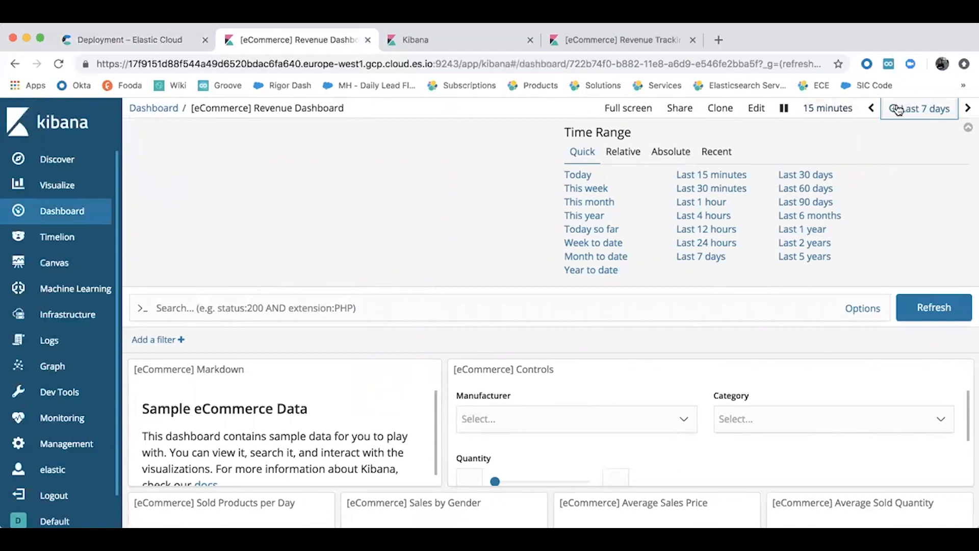
pyautogui.click(619, 153)
pyautogui.click(596, 213)
pyautogui.press('BackSpace')
pyautogui.write('14')
pyautogui.click(808, 210)
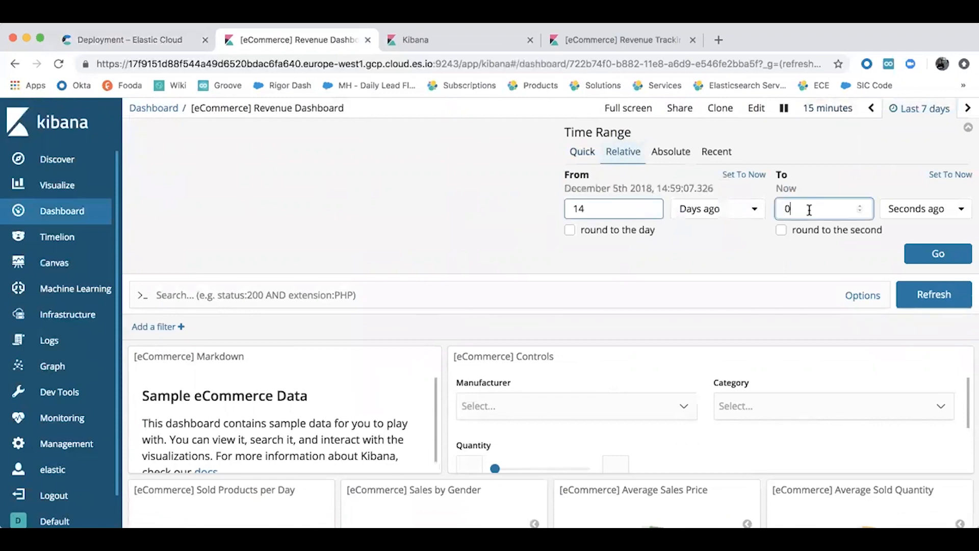
pyautogui.press('BackSpace')
pyautogui.write('4')
pyautogui.click(921, 215)
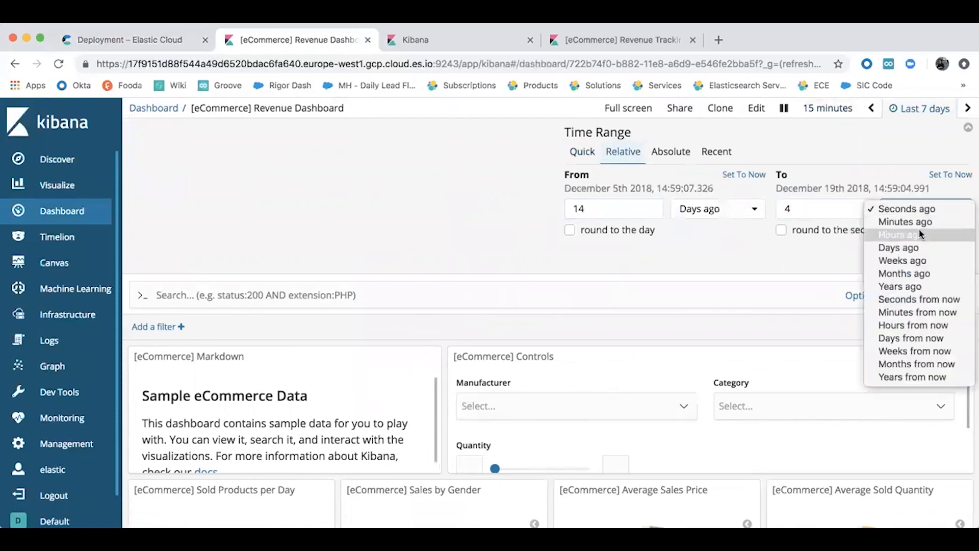
pyautogui.click(913, 247)
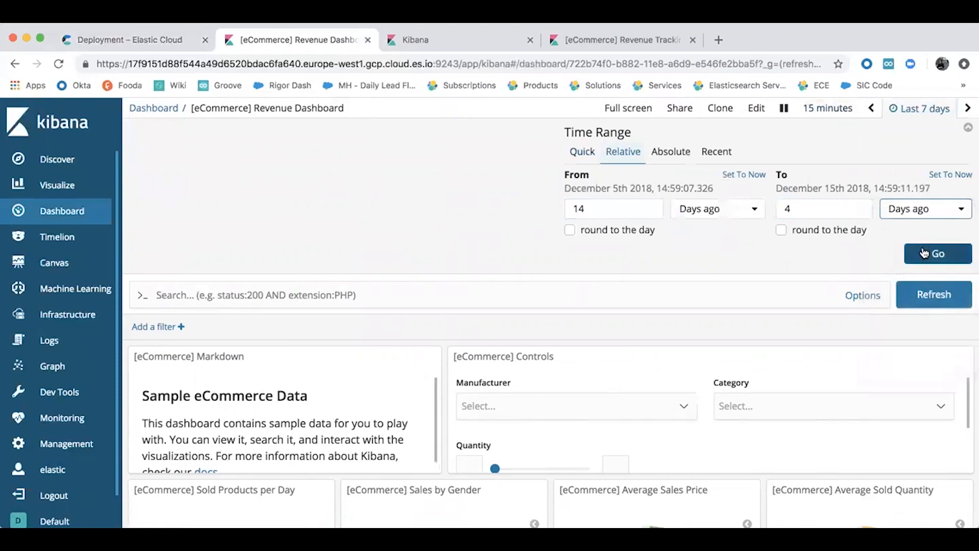
pyautogui.click(924, 253)
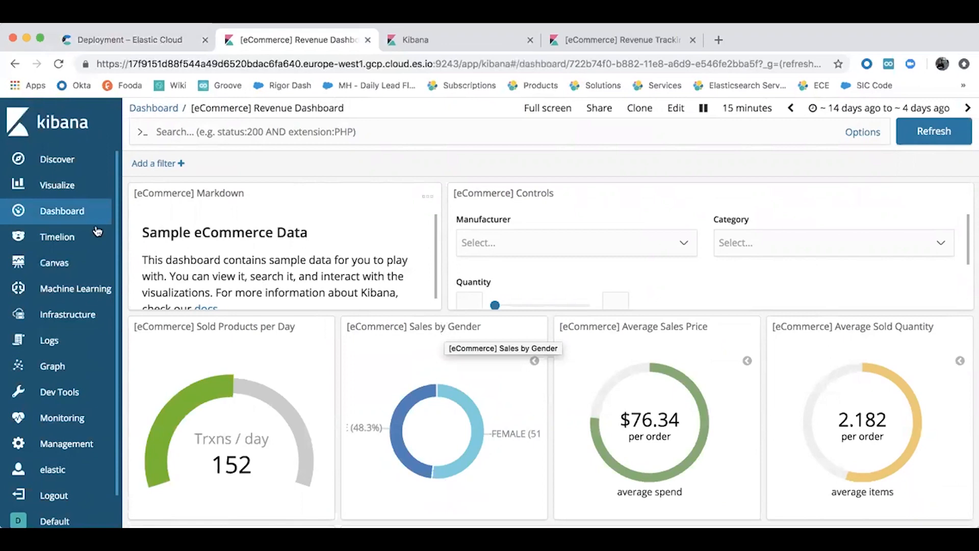
# Create a new Horizontal Bar visualization based on the kibana_sample_data_ecommerce index
pyautogui.click(76, 190)
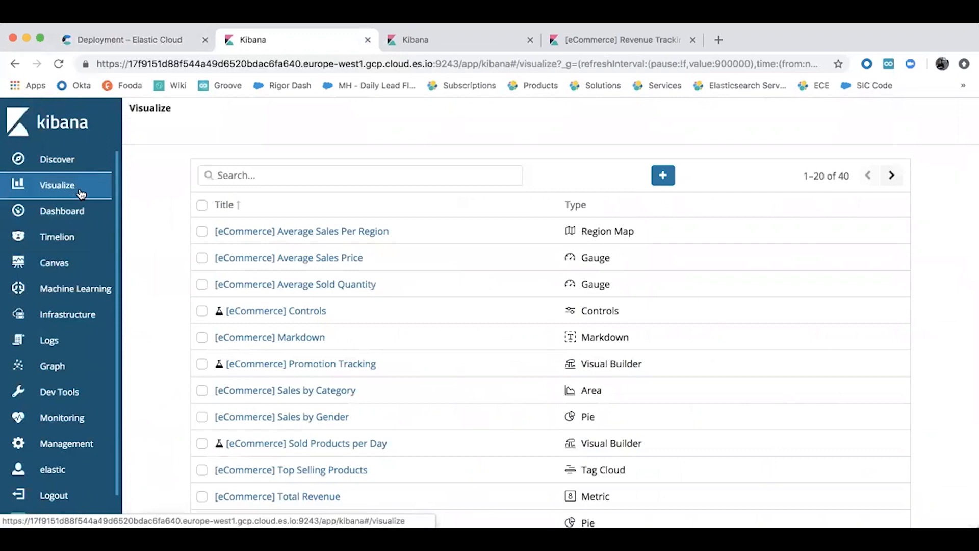
pyautogui.click(662, 177)
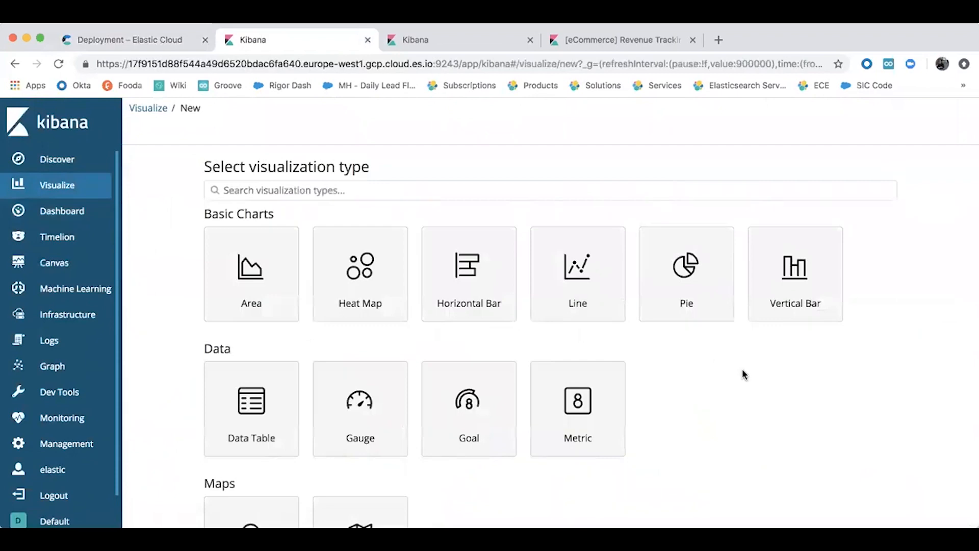
pyautogui.scroll(-5, 744, 374)
pyautogui.scroll(-3, 744, 375)
pyautogui.scroll(7, 744, 374)
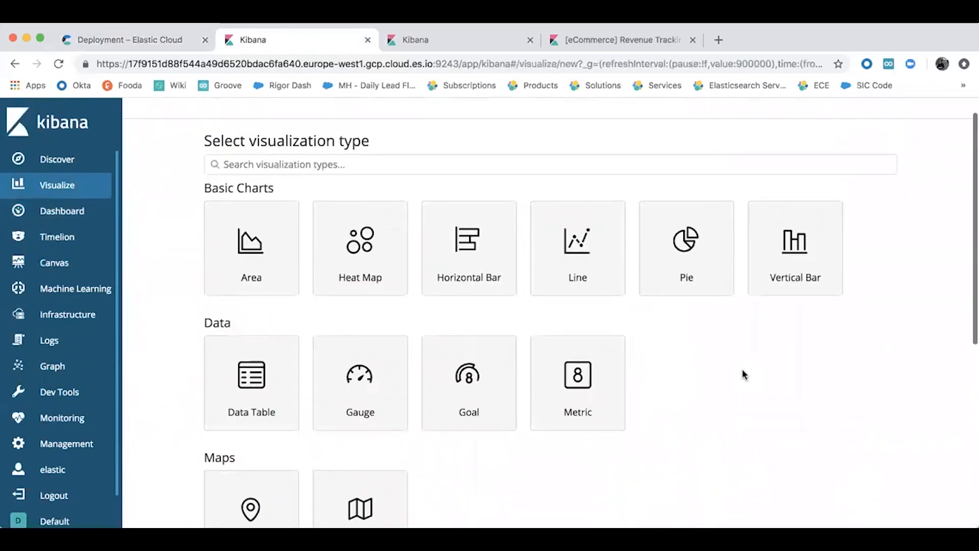
pyautogui.click(483, 248)
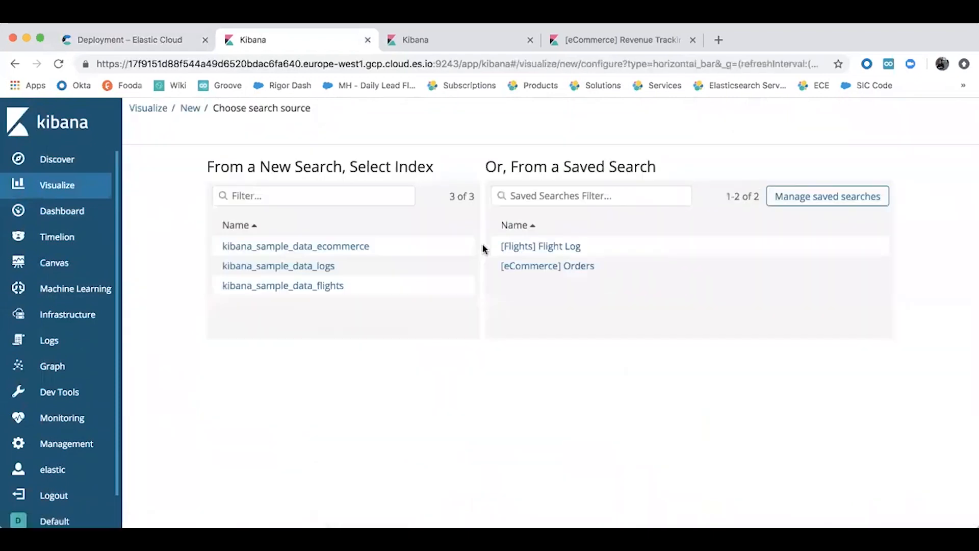
pyautogui.click(355, 248)
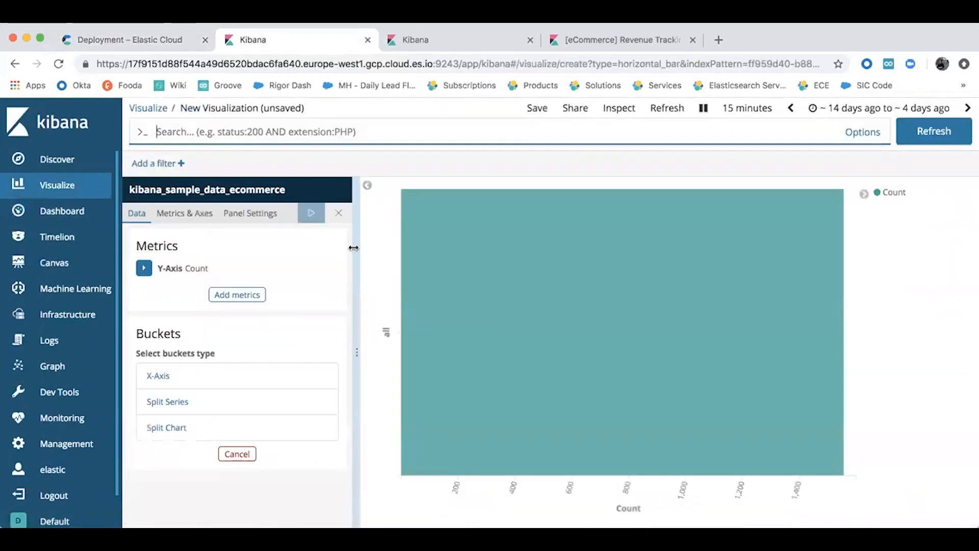
# Add an X-Axis bucket with a Date Histogram aggregation on order_date and a Daily interval
pyautogui.click(158, 376)
pyautogui.click(302, 398)
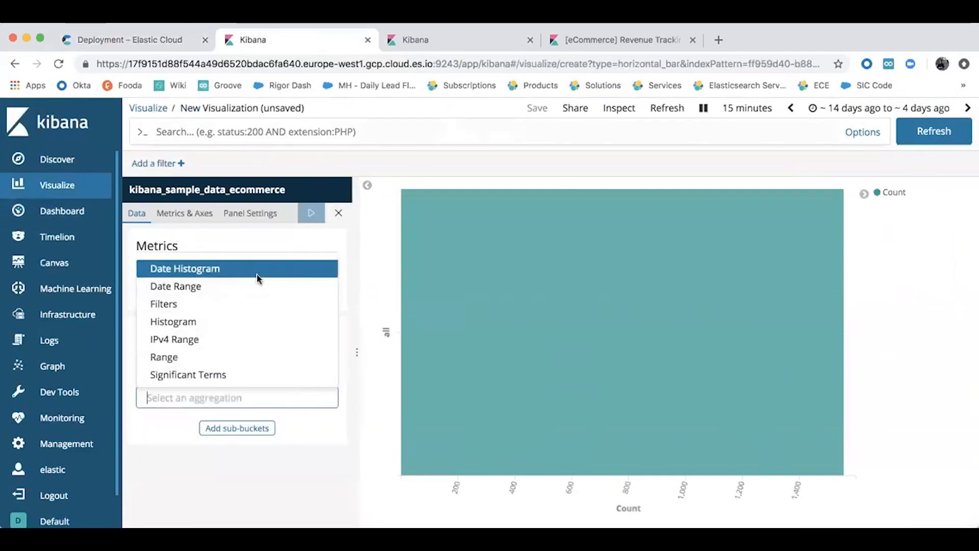
pyautogui.click(258, 279)
pyautogui.click(243, 479)
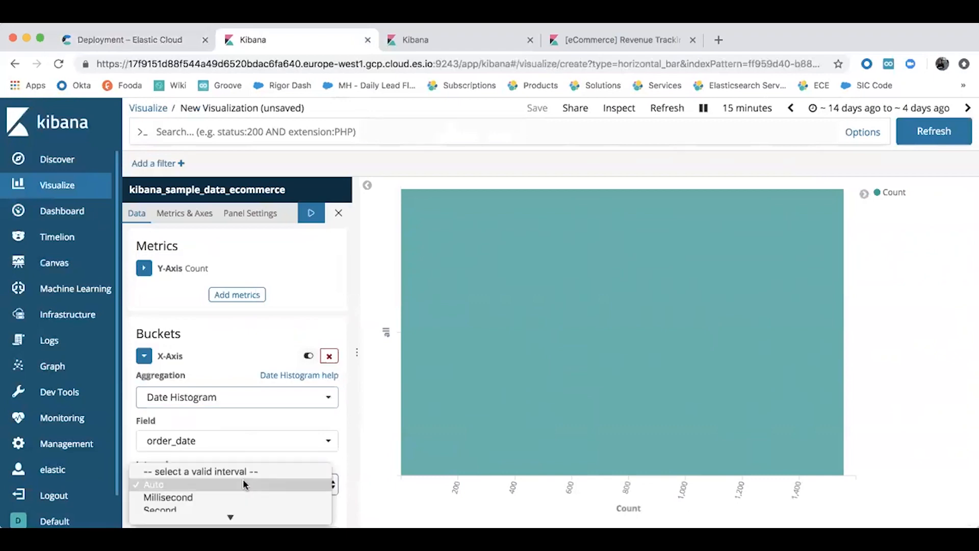
pyautogui.click(243, 476)
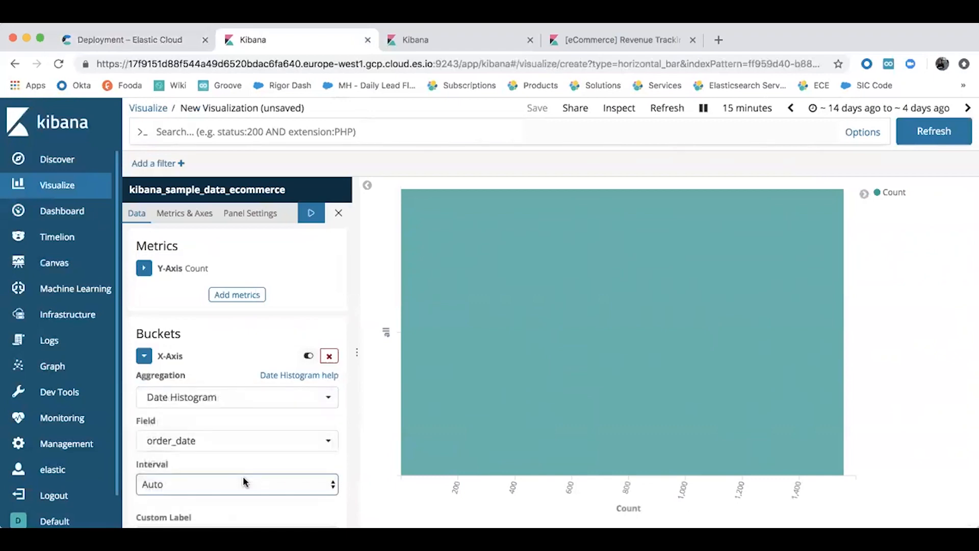
pyautogui.scroll(-3, 243, 476)
# Apply the custom label "Orders Per Day" to the X-Axis bucket and recolour the Count series light green
pyautogui.click(234, 462)
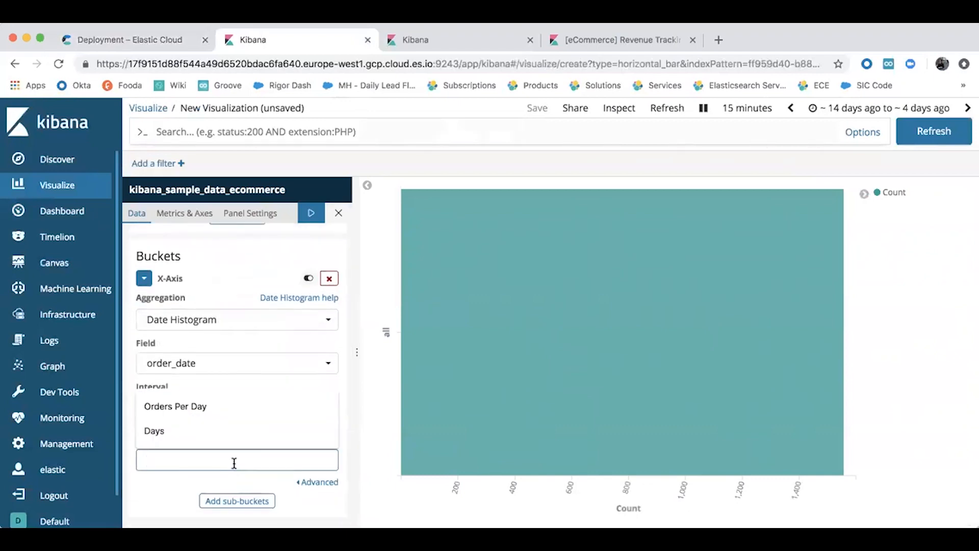
pyautogui.click(226, 406)
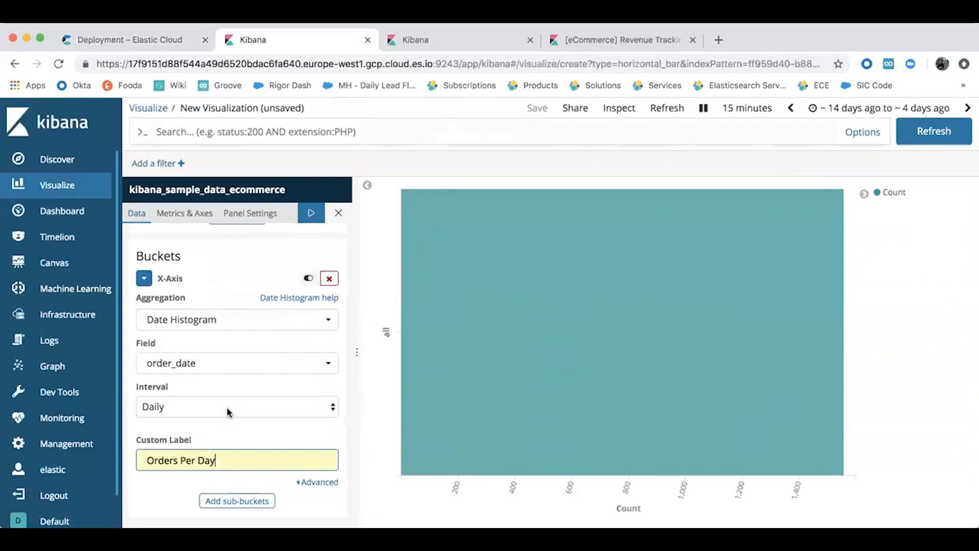
pyautogui.click(313, 214)
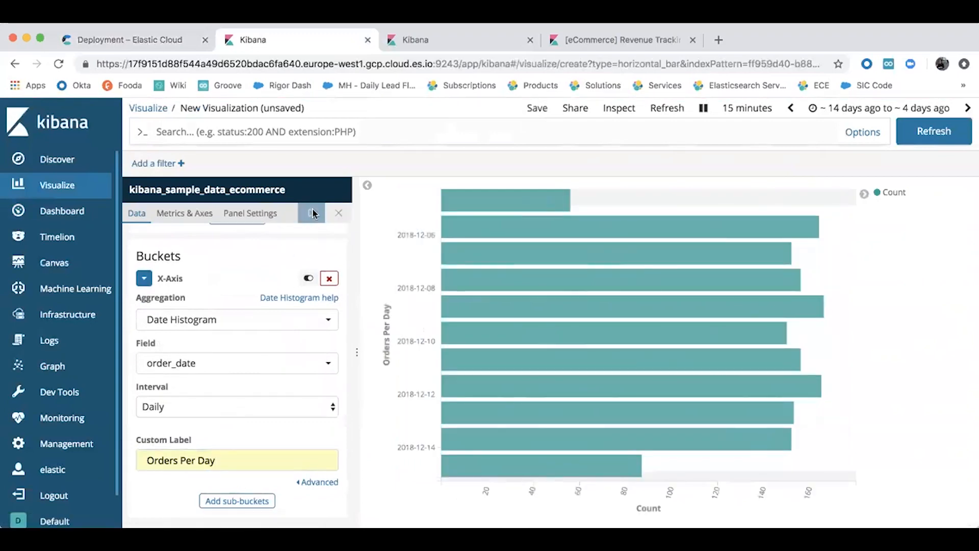
pyautogui.click(911, 193)
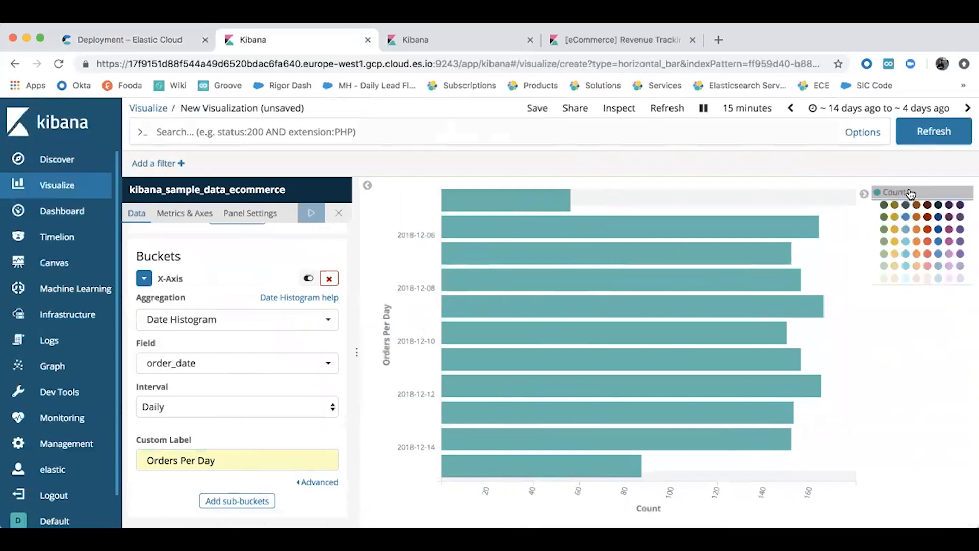
pyautogui.click(885, 266)
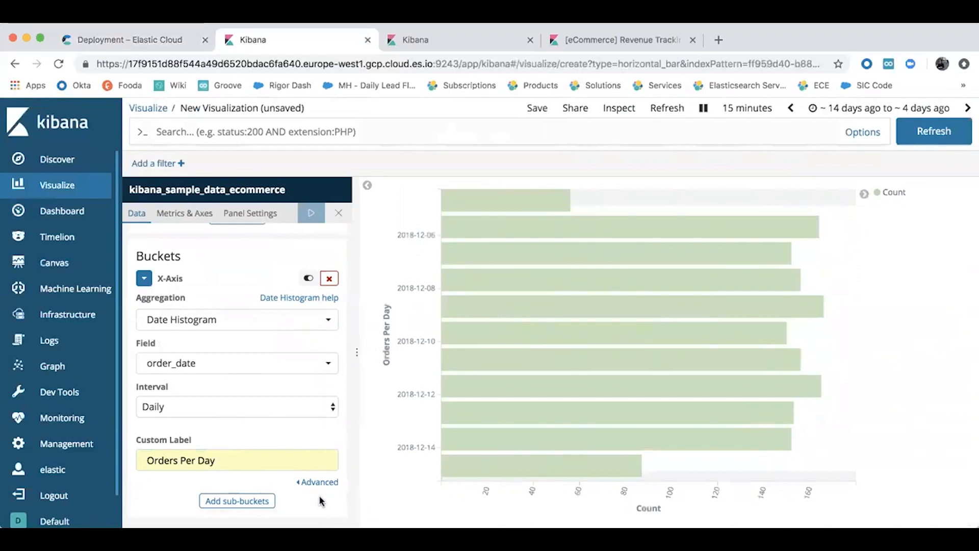
# Add a Split Chart sub-bucket laid out in rows, using a Terms sub aggregation
pyautogui.click(259, 502)
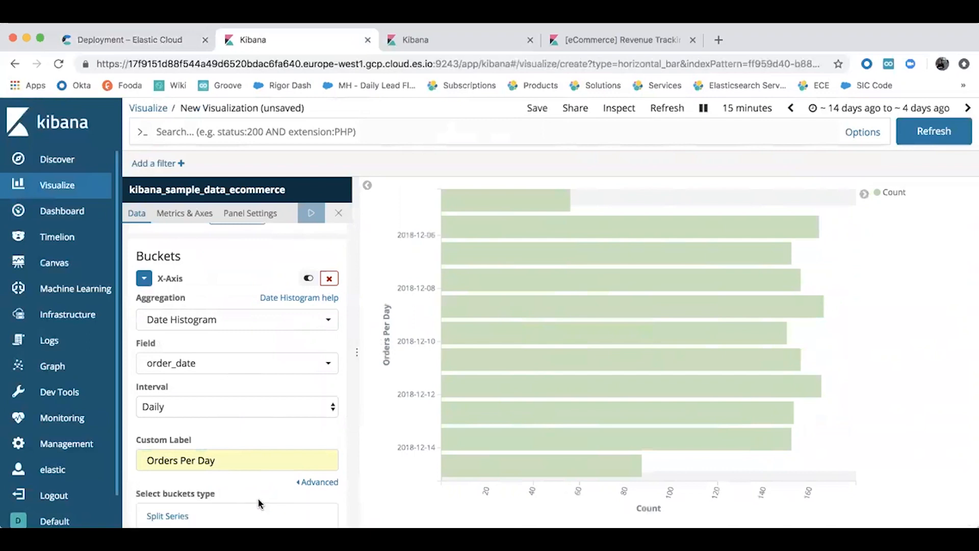
pyautogui.scroll(-3, 260, 504)
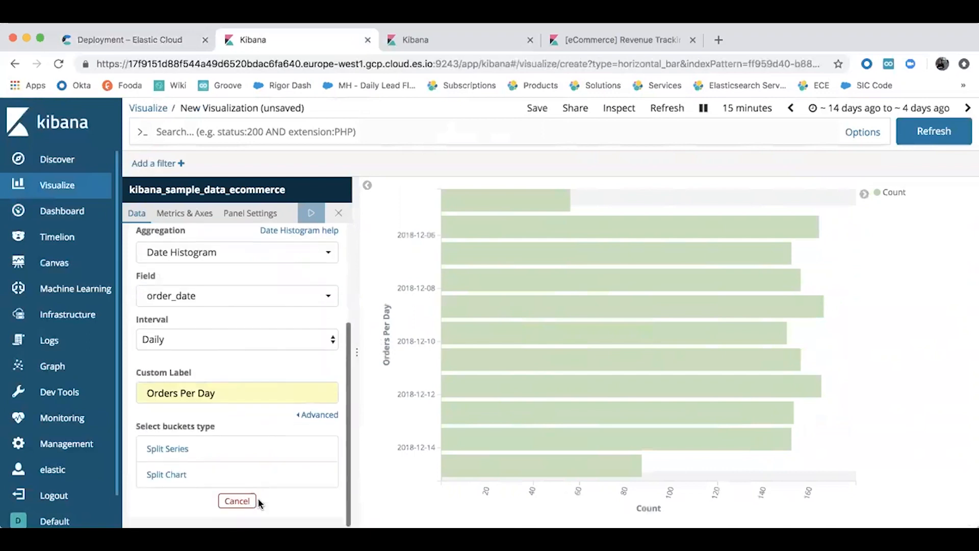
pyautogui.click(175, 474)
pyautogui.scroll(-1, 177, 481)
pyautogui.click(151, 439)
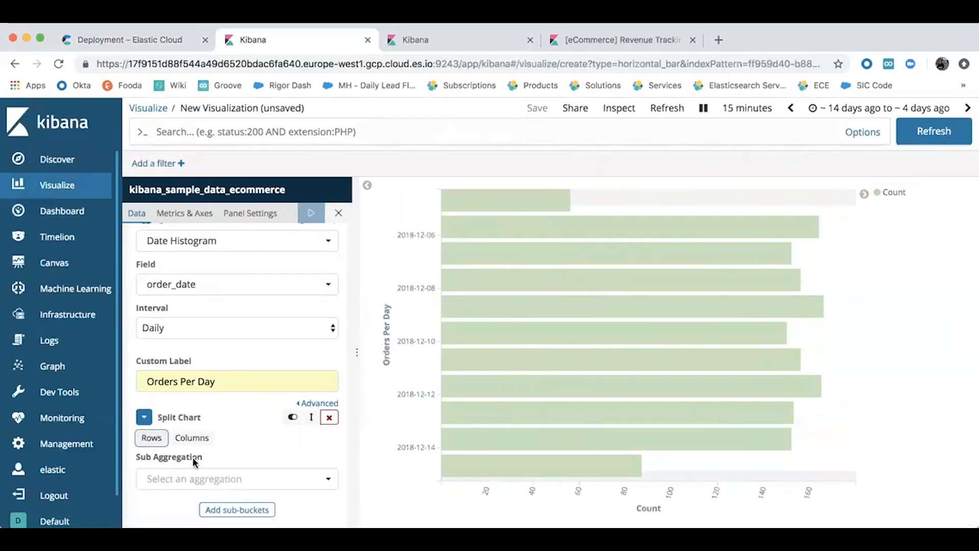
pyautogui.click(236, 483)
pyautogui.scroll(-1, 230, 464)
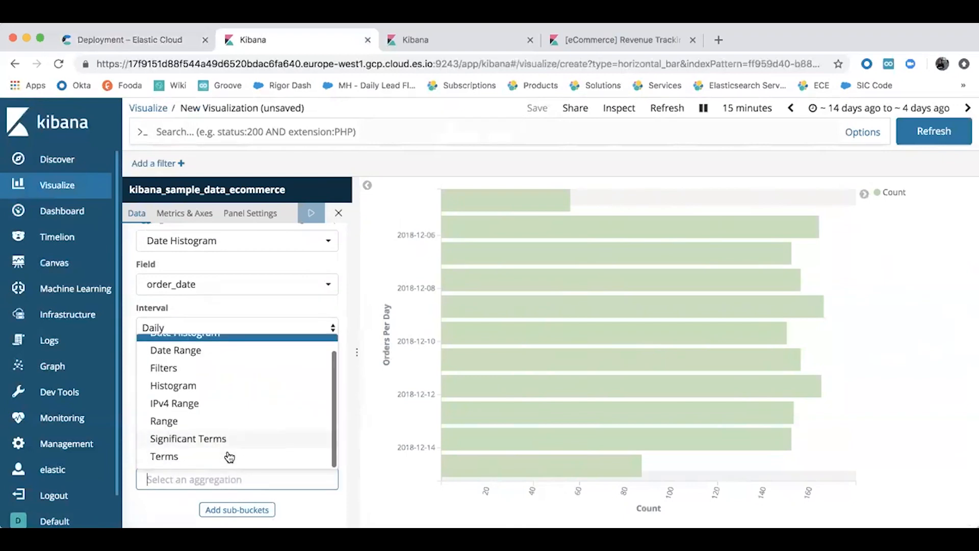
pyautogui.click(227, 455)
# Split the chart by the customer_gender field with the custom label "Gender" and apply the changes
pyautogui.scroll(-2, 227, 454)
pyautogui.click(224, 448)
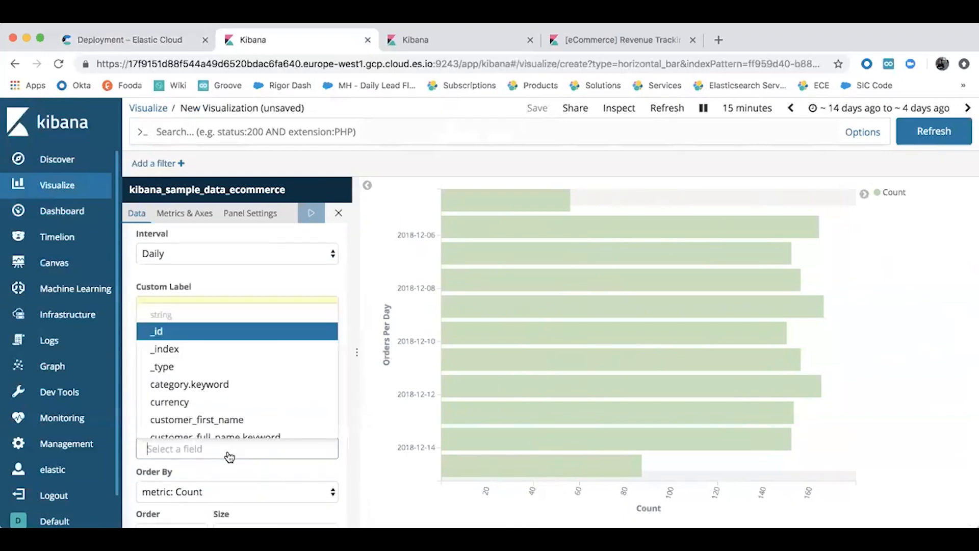
pyautogui.scroll(-3, 220, 412)
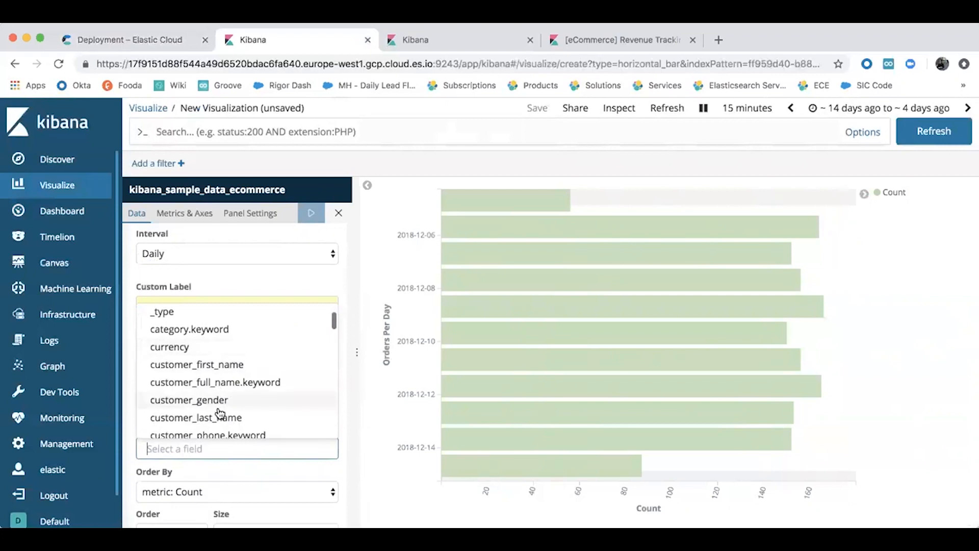
pyautogui.click(220, 408)
pyautogui.scroll(-2, 220, 412)
pyautogui.click(214, 494)
pyautogui.write('Gender')
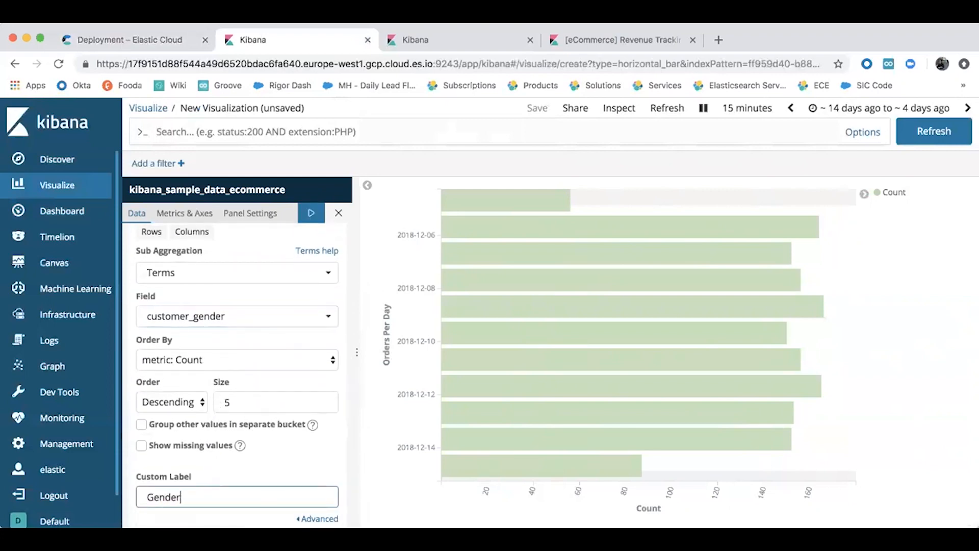
pyautogui.click(312, 214)
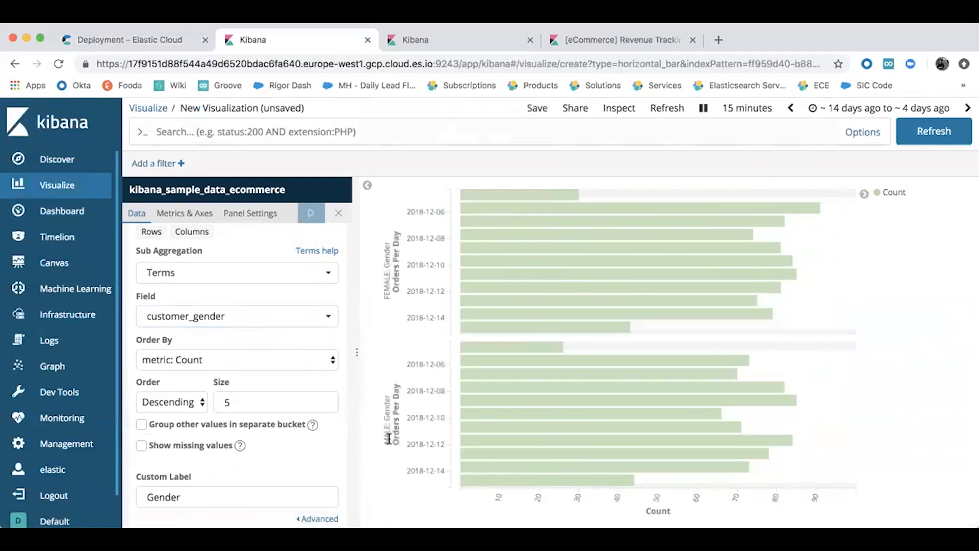
# Save the visualization with the title "Orders Per Day"
pyautogui.click(531, 110)
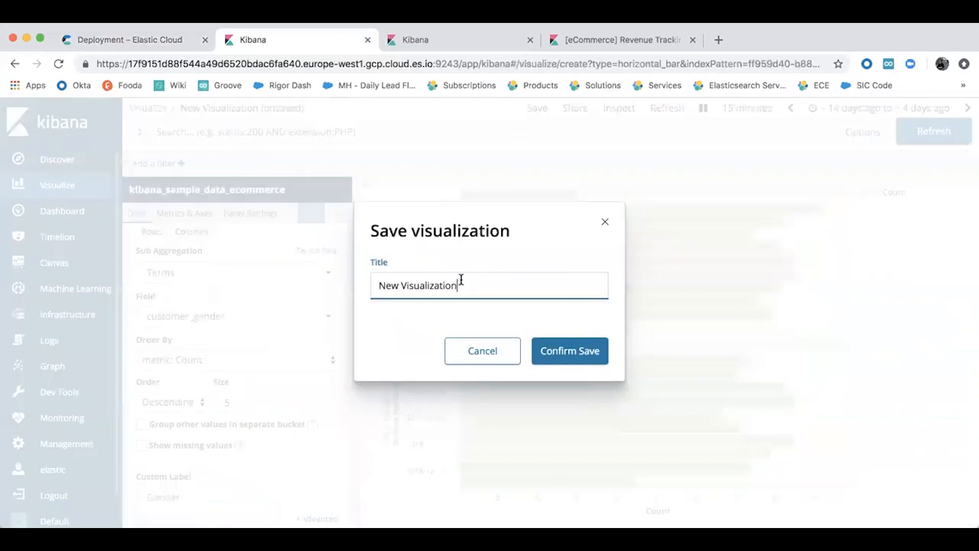
pyautogui.moveTo(460, 282); pyautogui.dragTo(370, 284)
pyautogui.write('Orders Per Day')
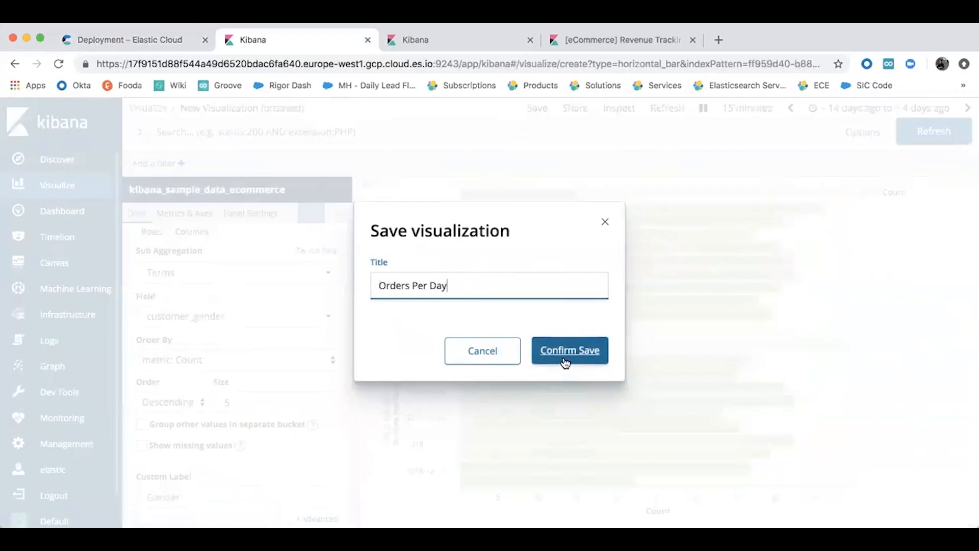
pyautogui.click(563, 361)
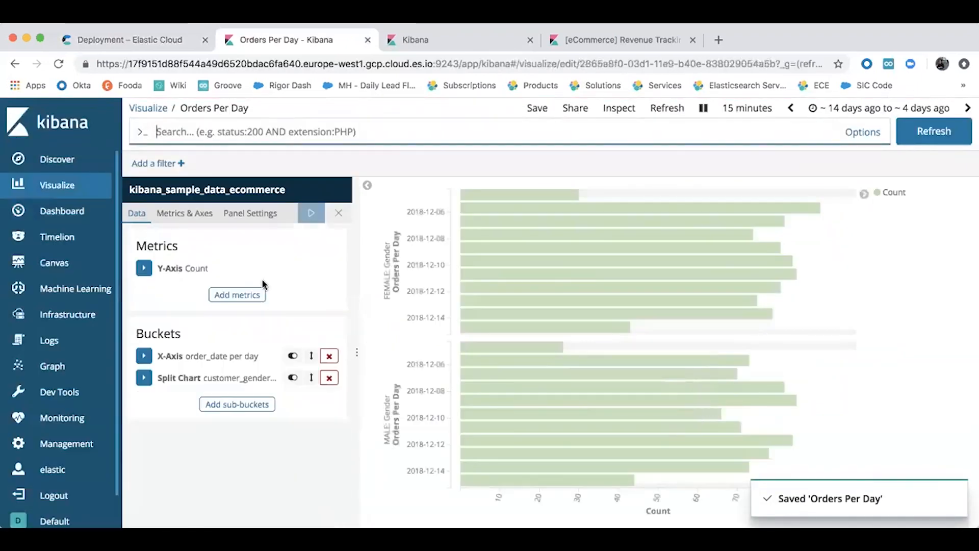
# Edit the [eCommerce] Revenue Dashboard and add the saved Orders Per Day visualization to it
pyautogui.click(79, 224)
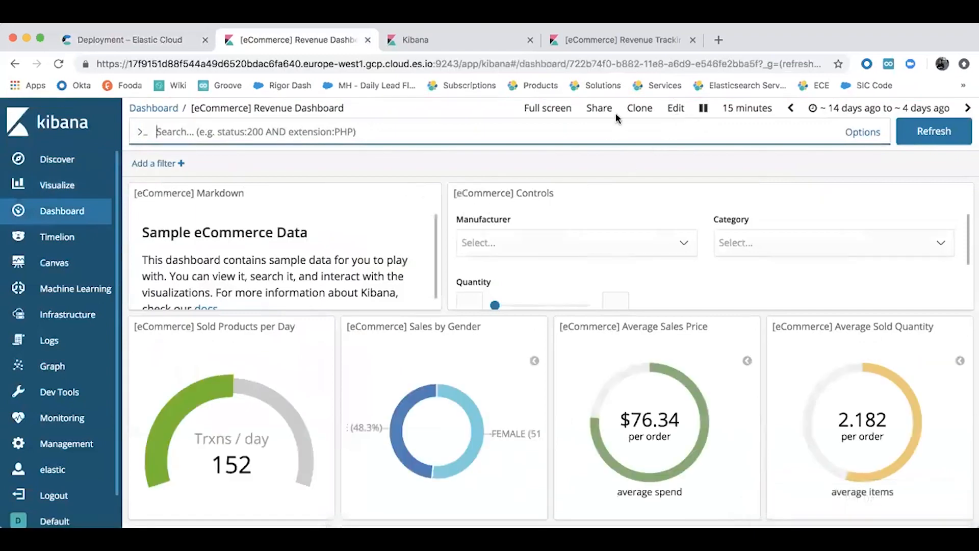
pyautogui.click(680, 109)
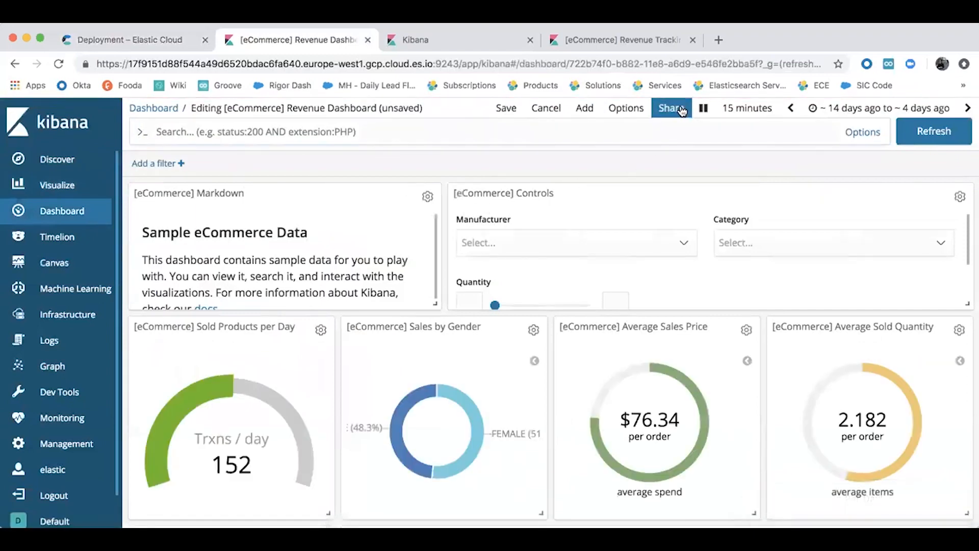
pyautogui.click(585, 108)
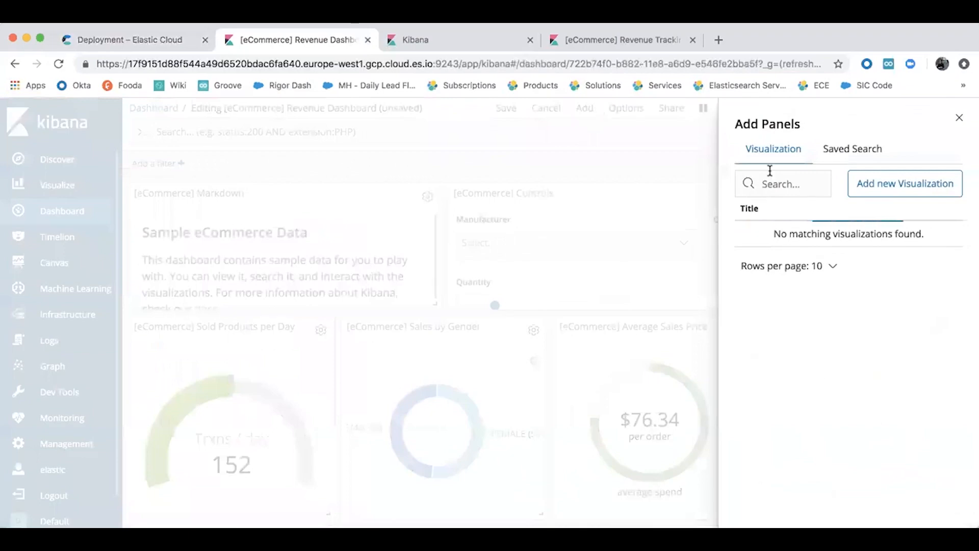
pyautogui.click(794, 186)
pyautogui.write('order per')
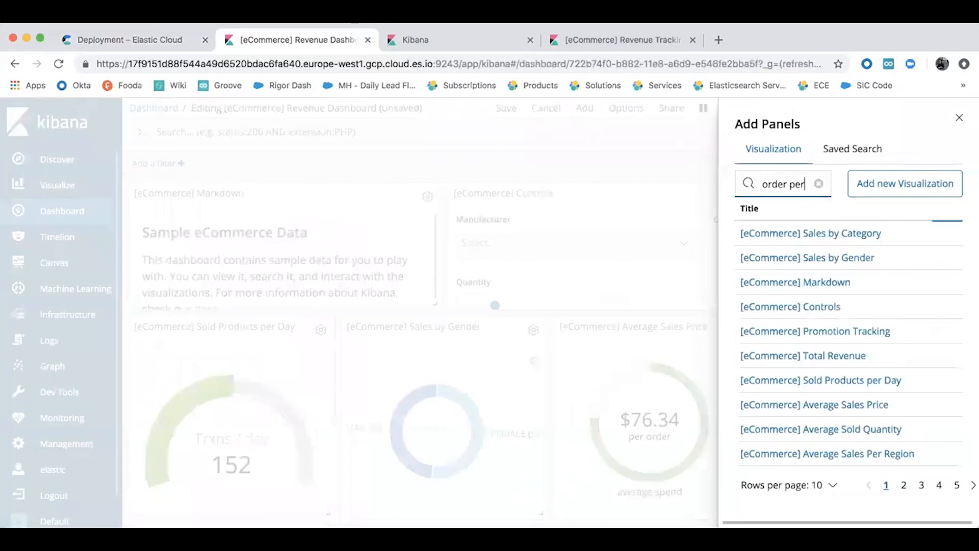
pyautogui.click(777, 283)
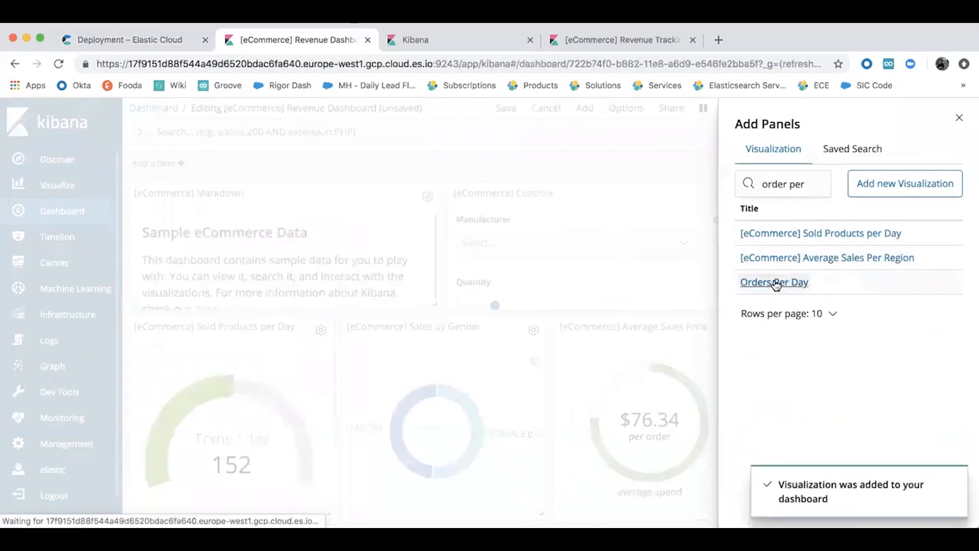
pyautogui.click(642, 278)
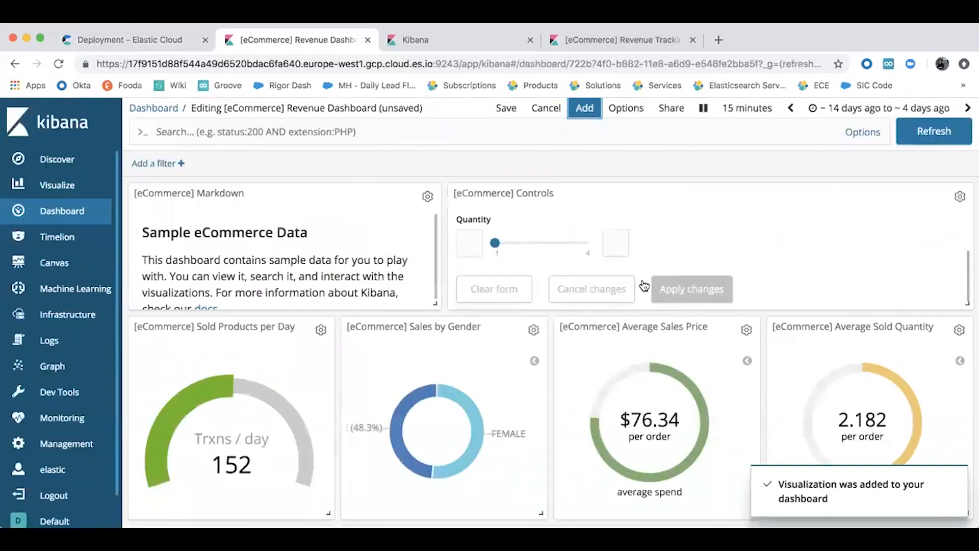
# Examine the added Orders Per Day chart and the other panels across the revenue dashboard
pyautogui.scroll(-7, 722, 363)
pyautogui.scroll(-10, 721, 363)
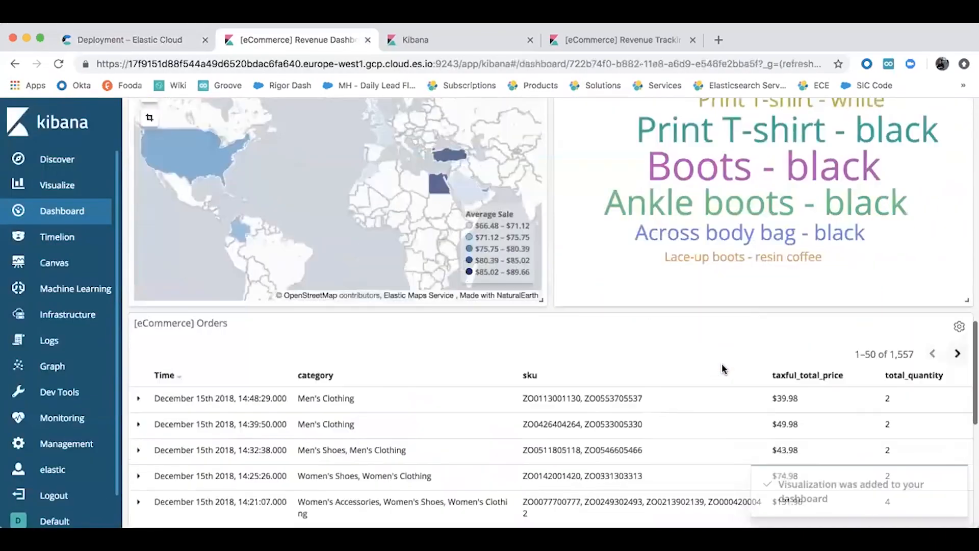
pyautogui.scroll(-5, 699, 321)
pyautogui.scroll(-3, 697, 321)
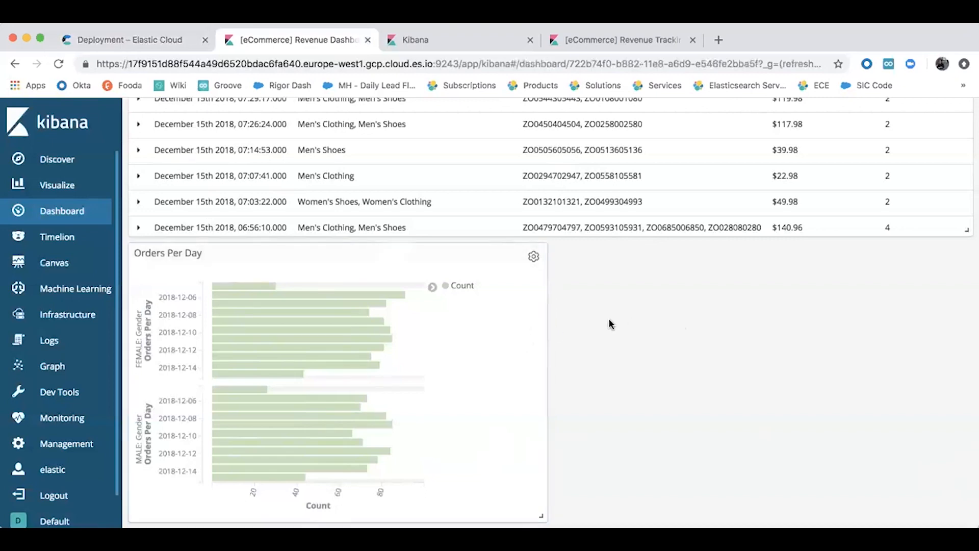
pyautogui.scroll(2, 608, 320)
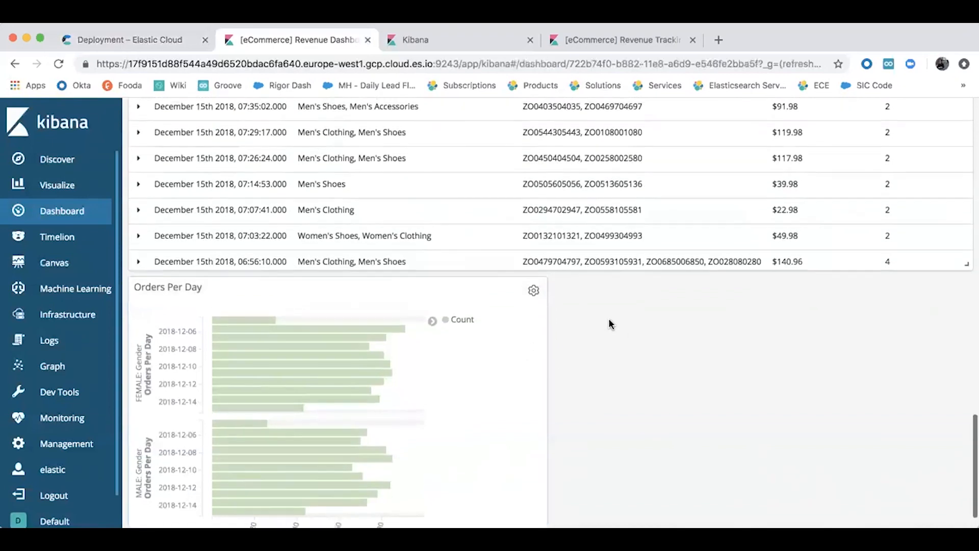
pyautogui.scroll(10, 609, 320)
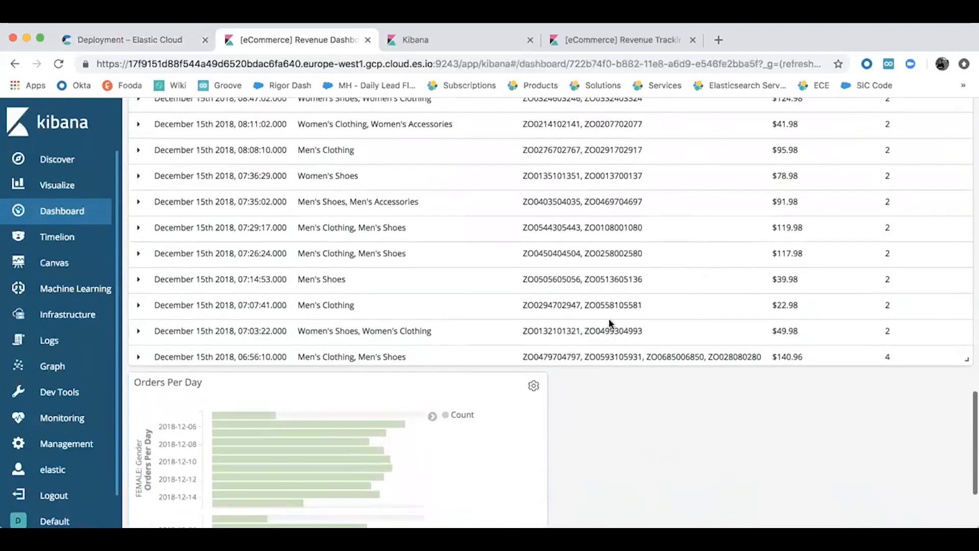
pyautogui.scroll(5, 609, 323)
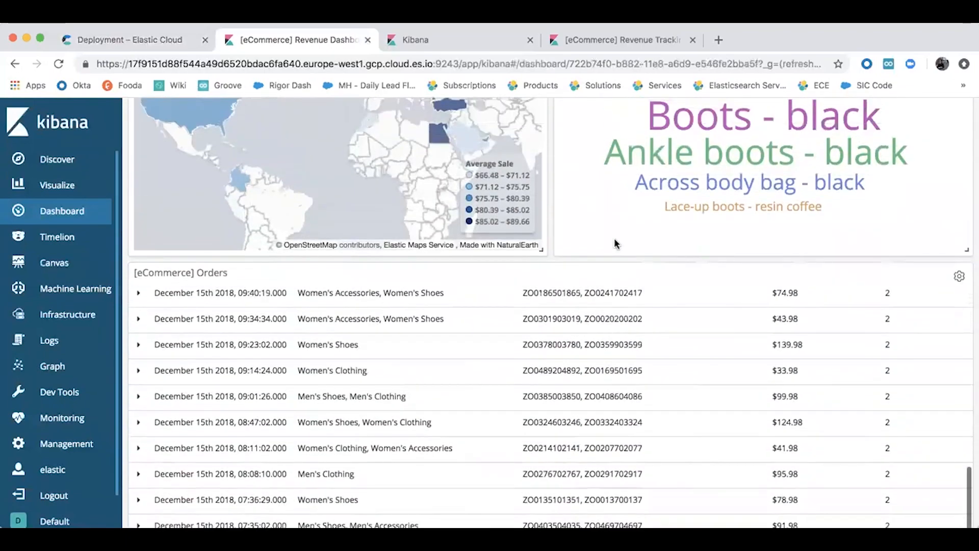
pyautogui.scroll(15, 616, 244)
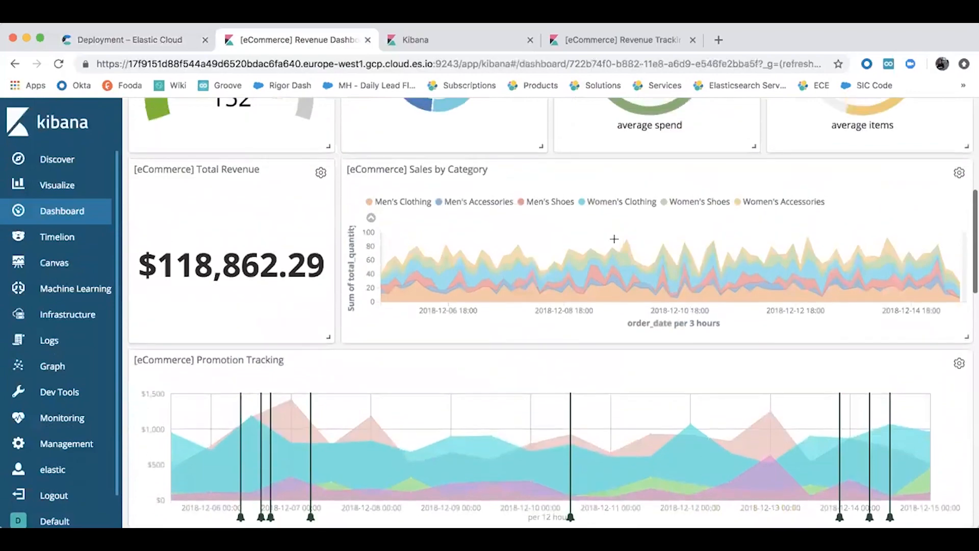
pyautogui.scroll(2, 614, 239)
pyautogui.scroll(-6, 615, 244)
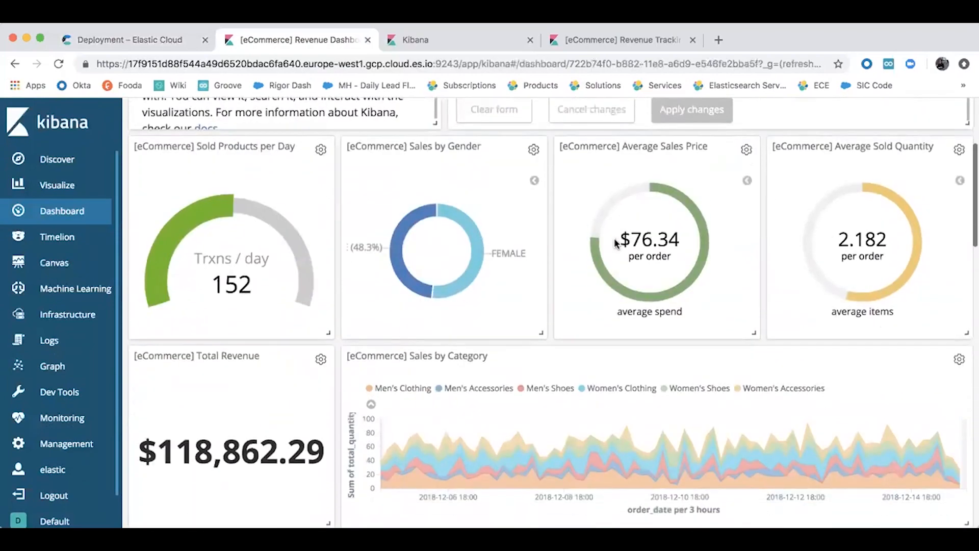
pyautogui.scroll(-10, 616, 244)
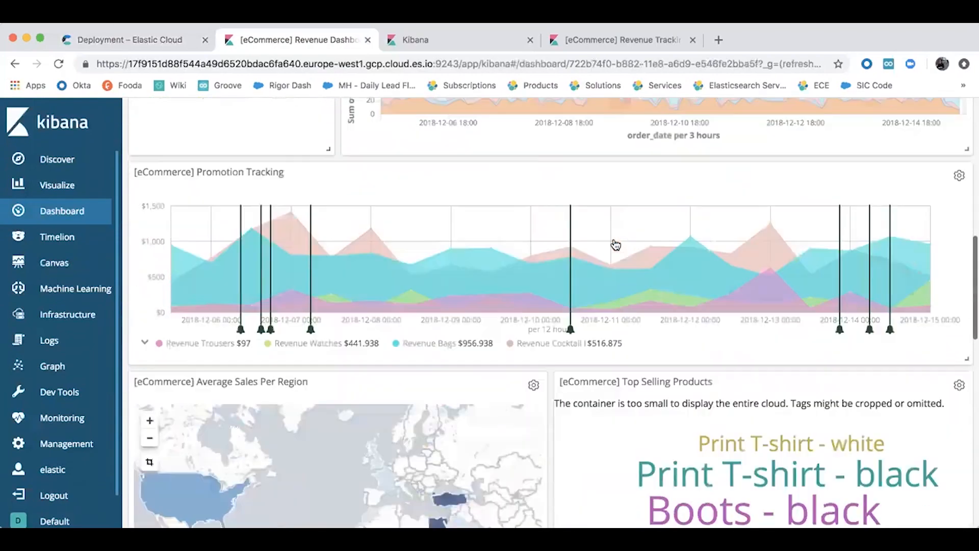
pyautogui.scroll(-1, 614, 239)
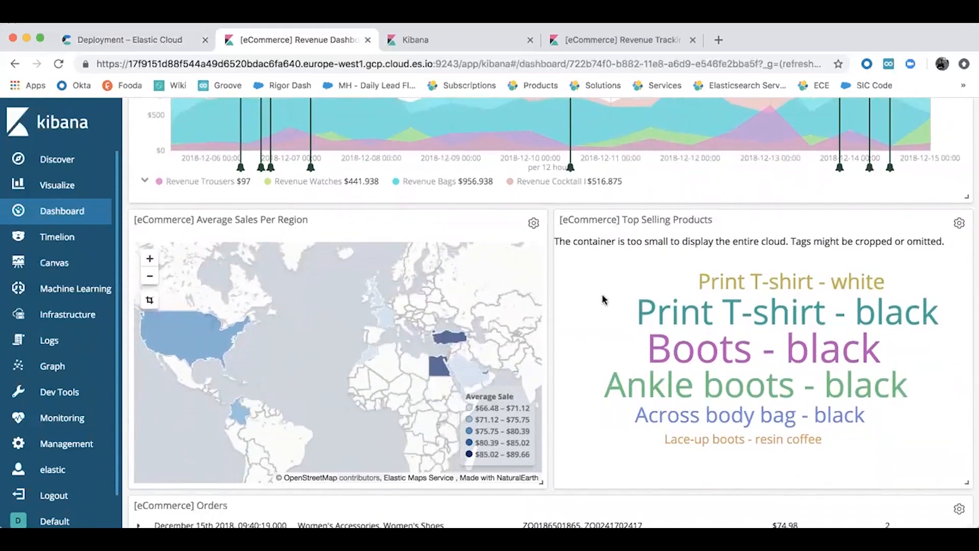
# Add a dashboard filter where products.product_name is "boots"
pyautogui.scroll(10, 603, 299)
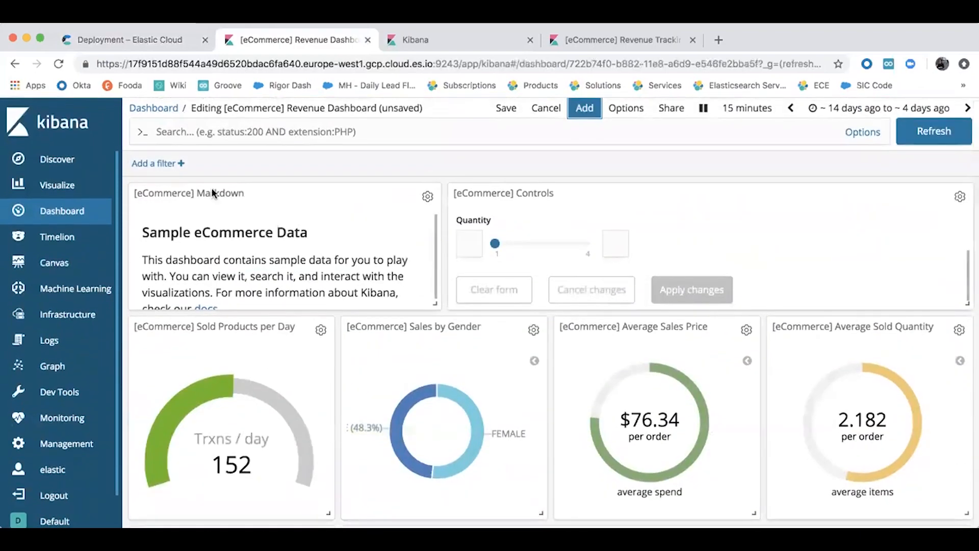
pyautogui.click(139, 164)
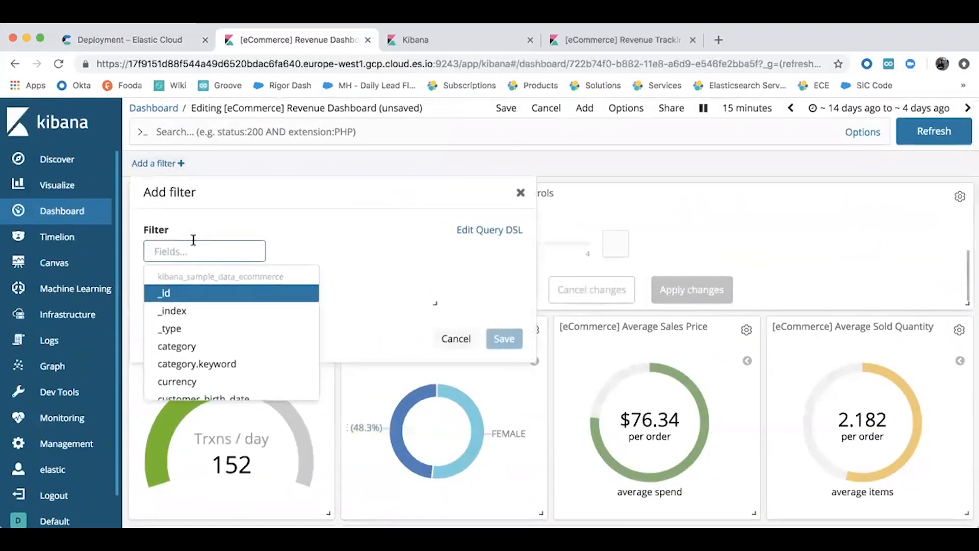
pyautogui.write('products/p')
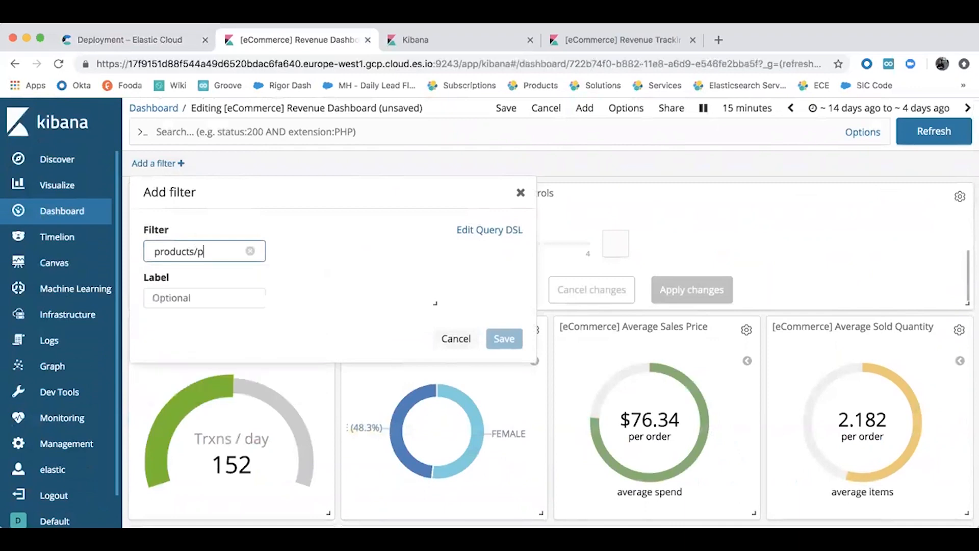
pyautogui.press('BackSpace')
pyautogui.press('BackSpace')
pyautogui.write('.p')
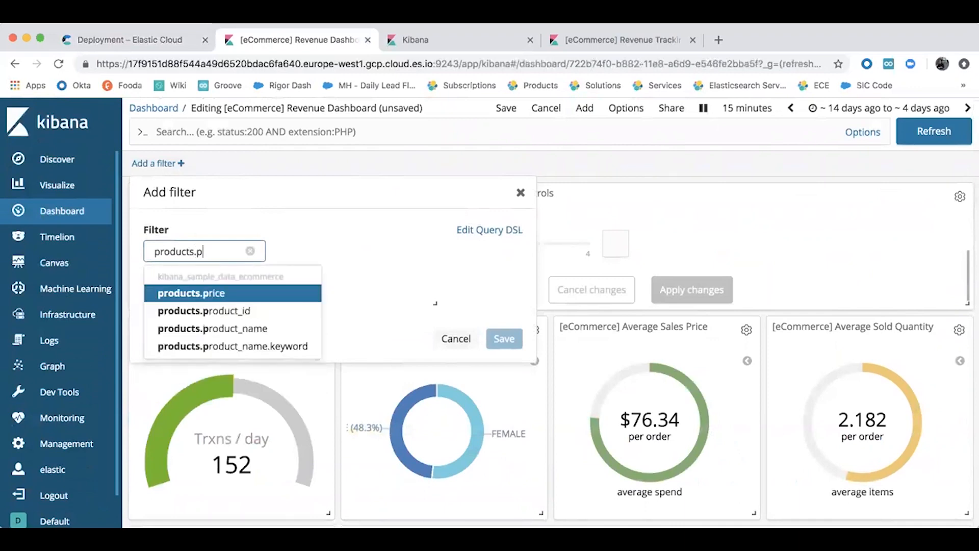
pyautogui.click(209, 329)
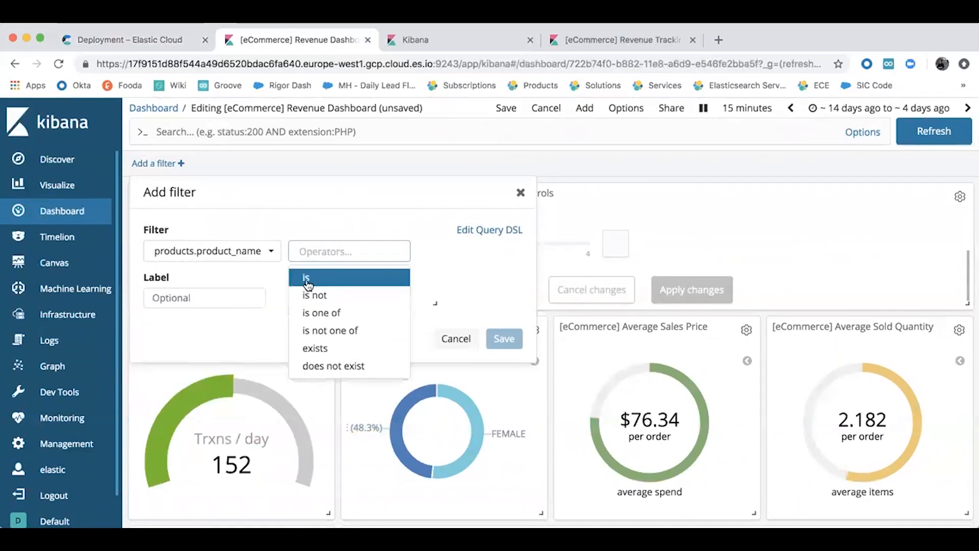
pyautogui.click(307, 280)
pyautogui.write('boots')
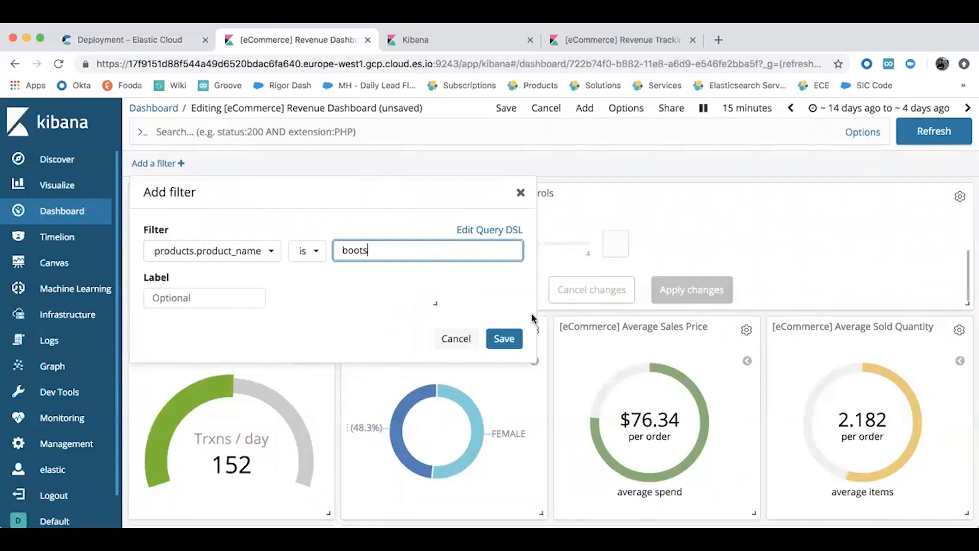
pyautogui.click(514, 338)
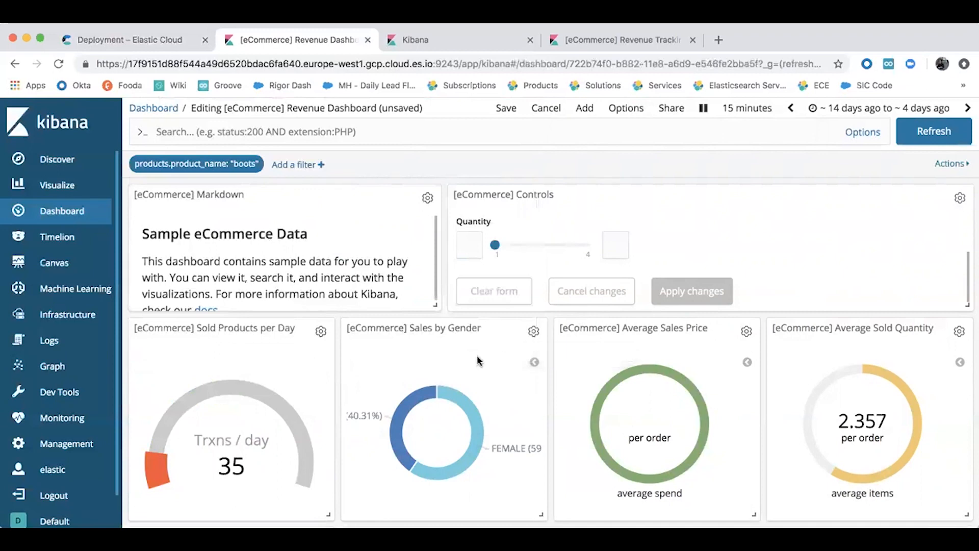
# Examine the dashboard panels filtered to boots, from the sales gauges through Top Selling Products and Orders to the Orders Per Day chart
pyautogui.scroll(-2, 477, 359)
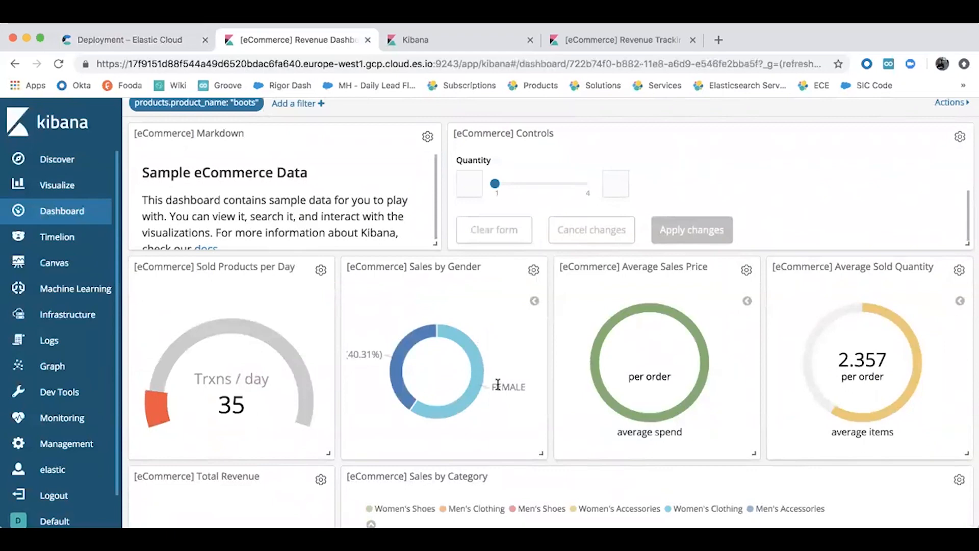
pyautogui.scroll(-5, 498, 384)
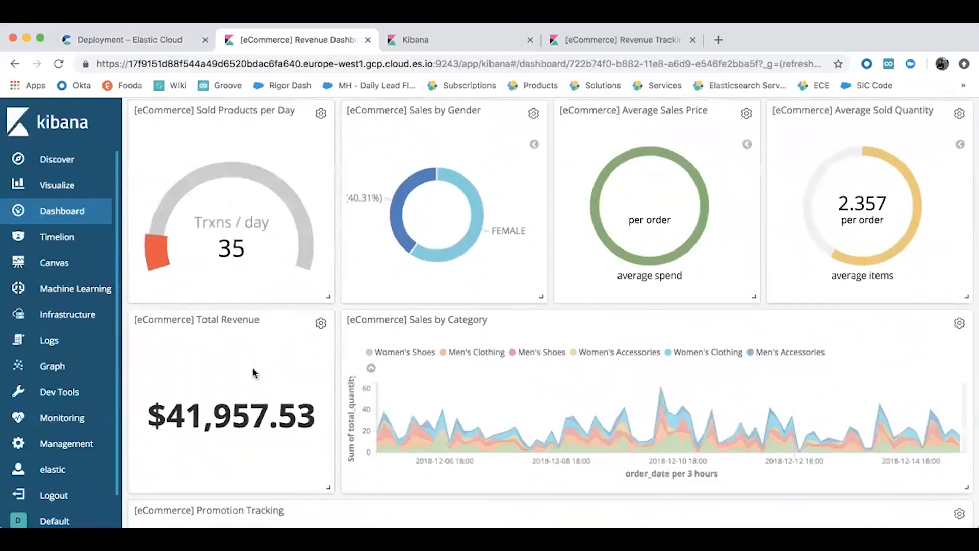
pyautogui.scroll(-10, 253, 373)
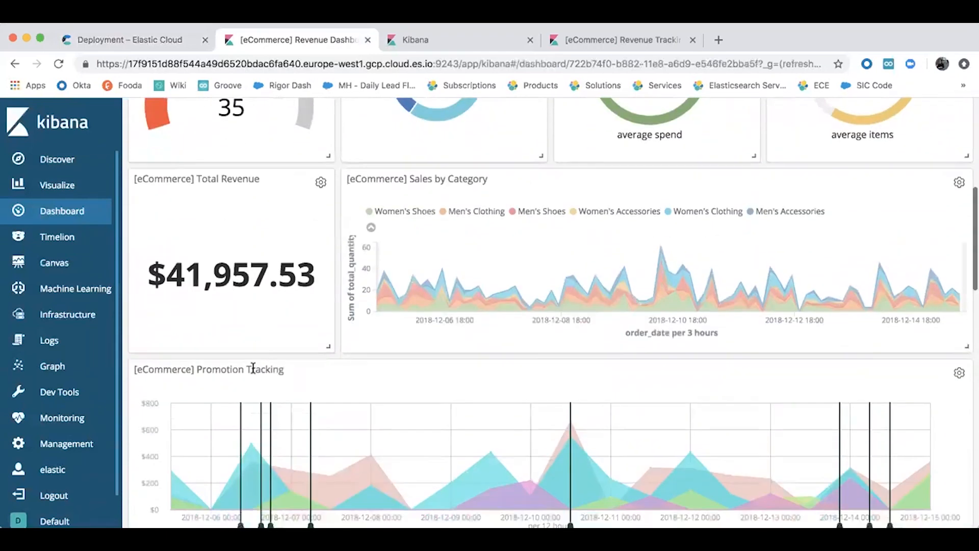
pyautogui.scroll(-7, 253, 368)
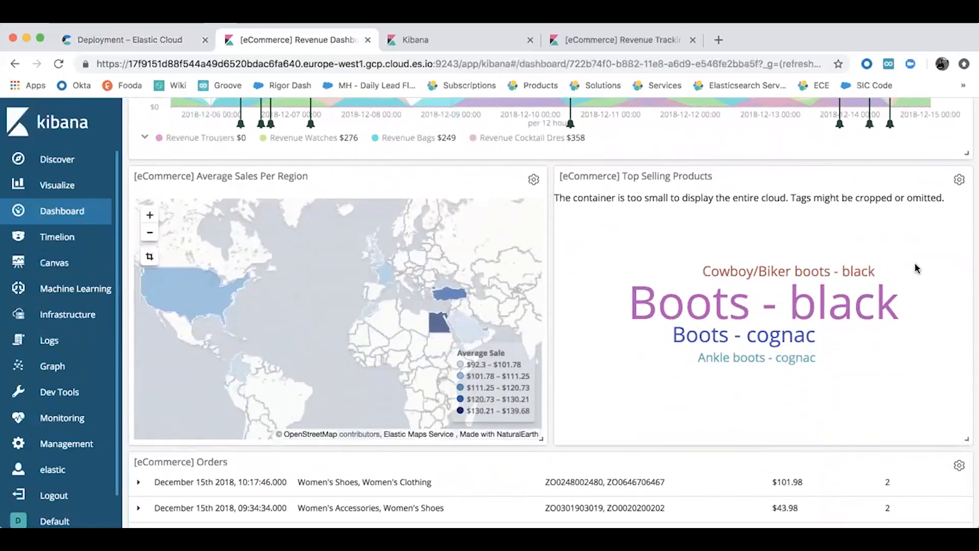
pyautogui.scroll(-10, 916, 268)
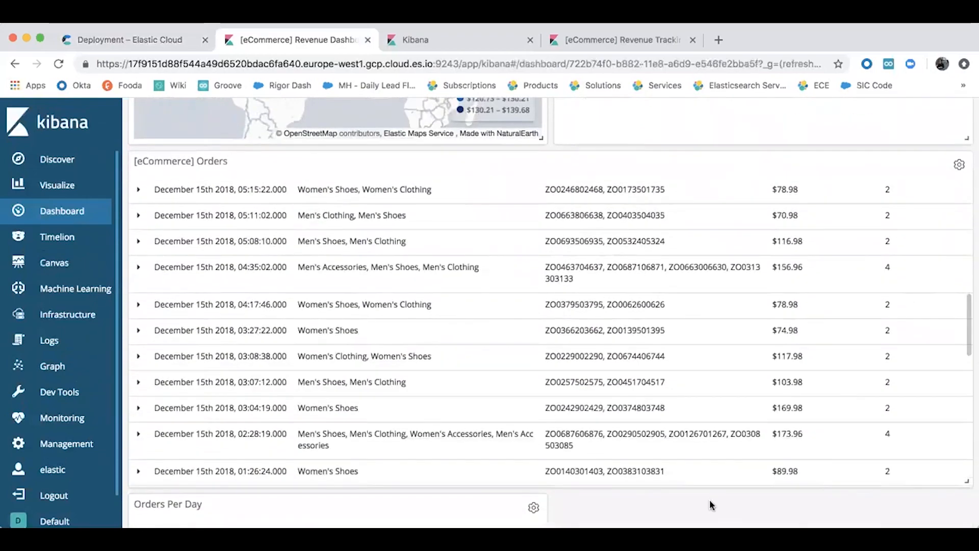
pyautogui.scroll(-8, 712, 505)
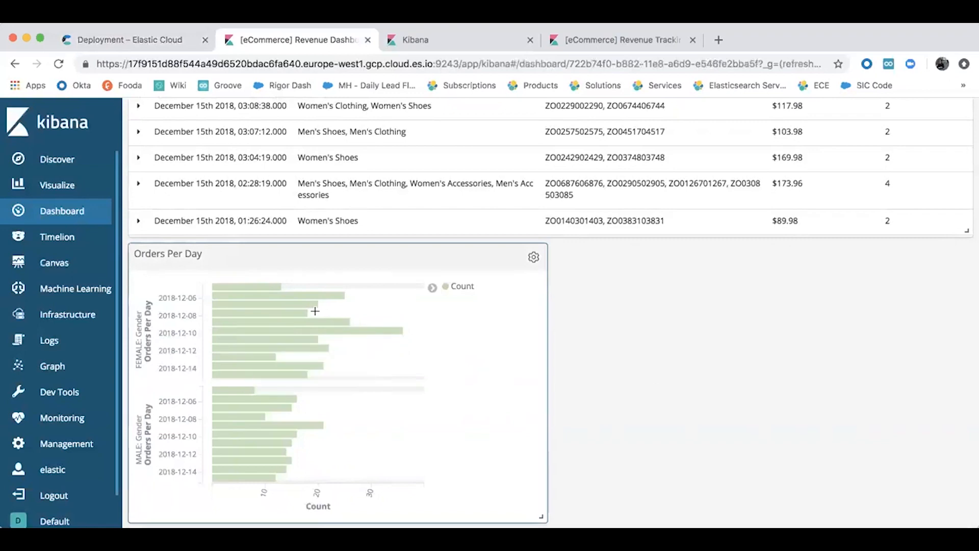
pyautogui.moveTo(257, 413)
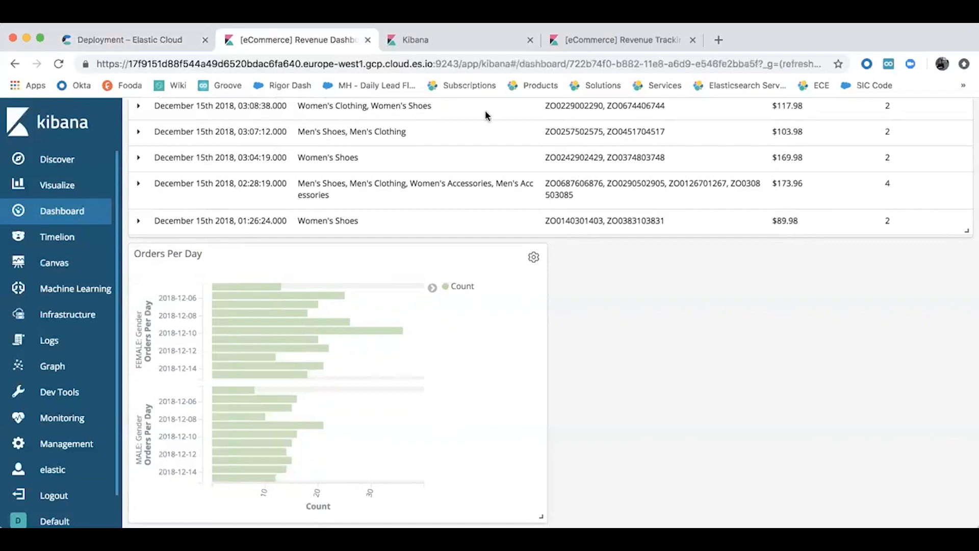
# Switch to the already open [eCommerce] Revenue Tracking Canvas workpad to view its revenue by category
pyautogui.click(607, 40)
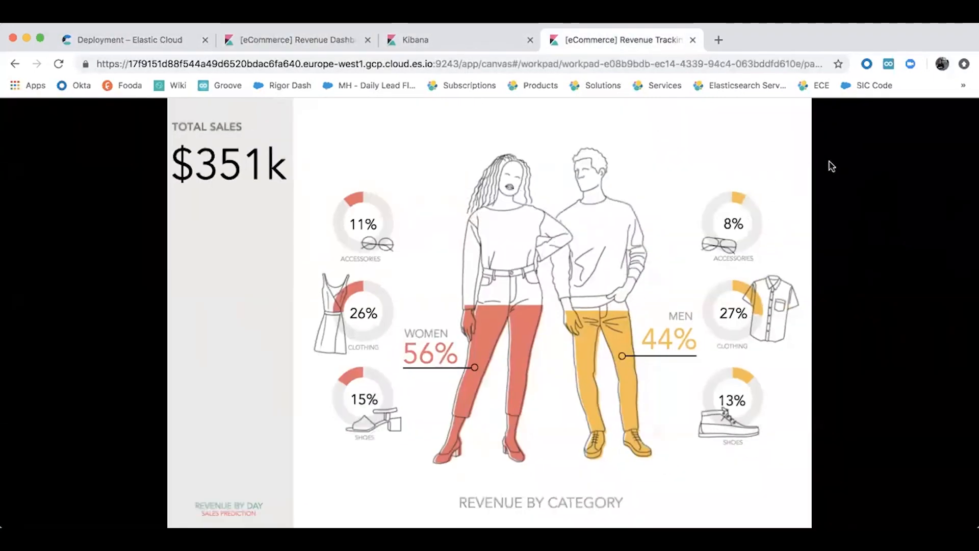